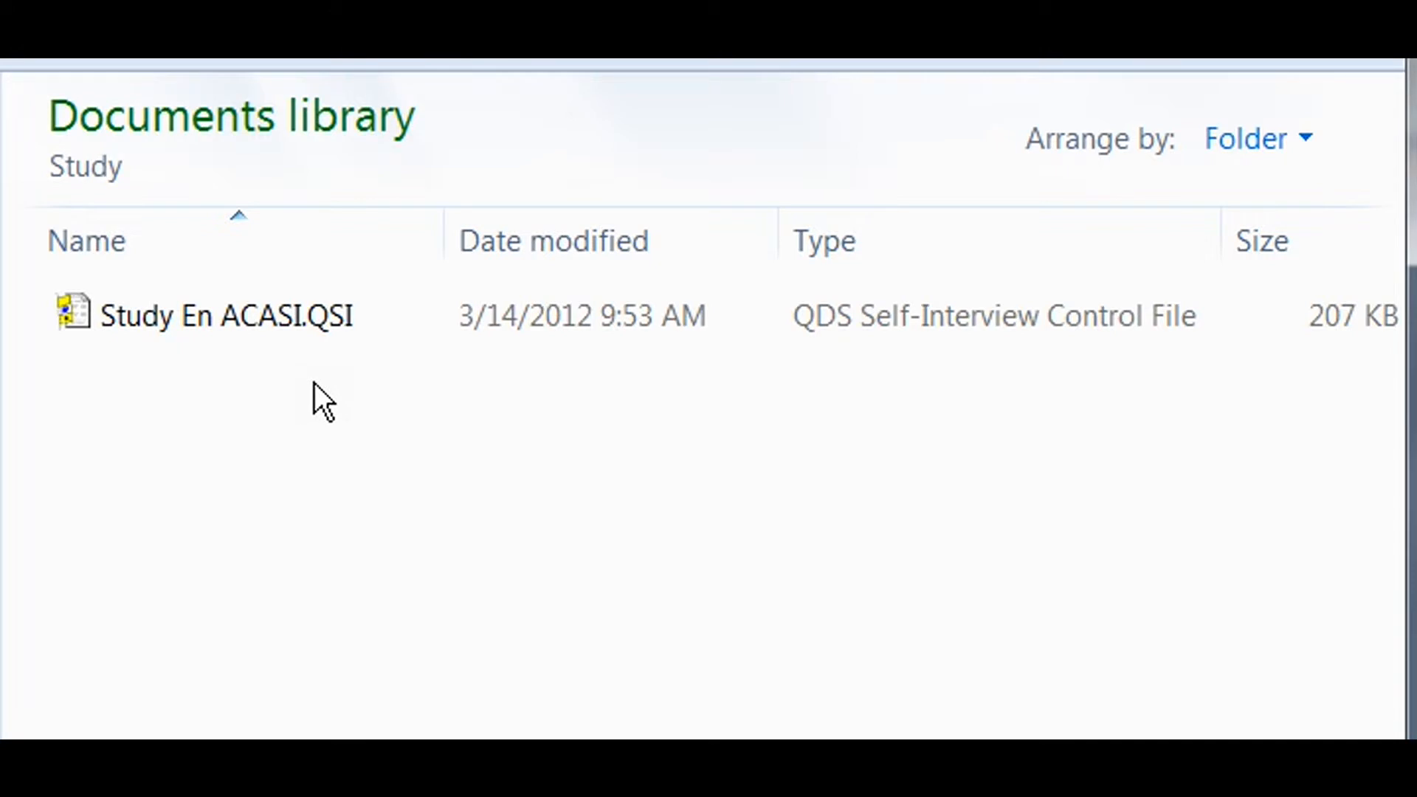
# Start a new Study En ACASI.QSI interview for subject 1234 and answer Female to the gender question.
pyautogui.doubleClick(335, 337)
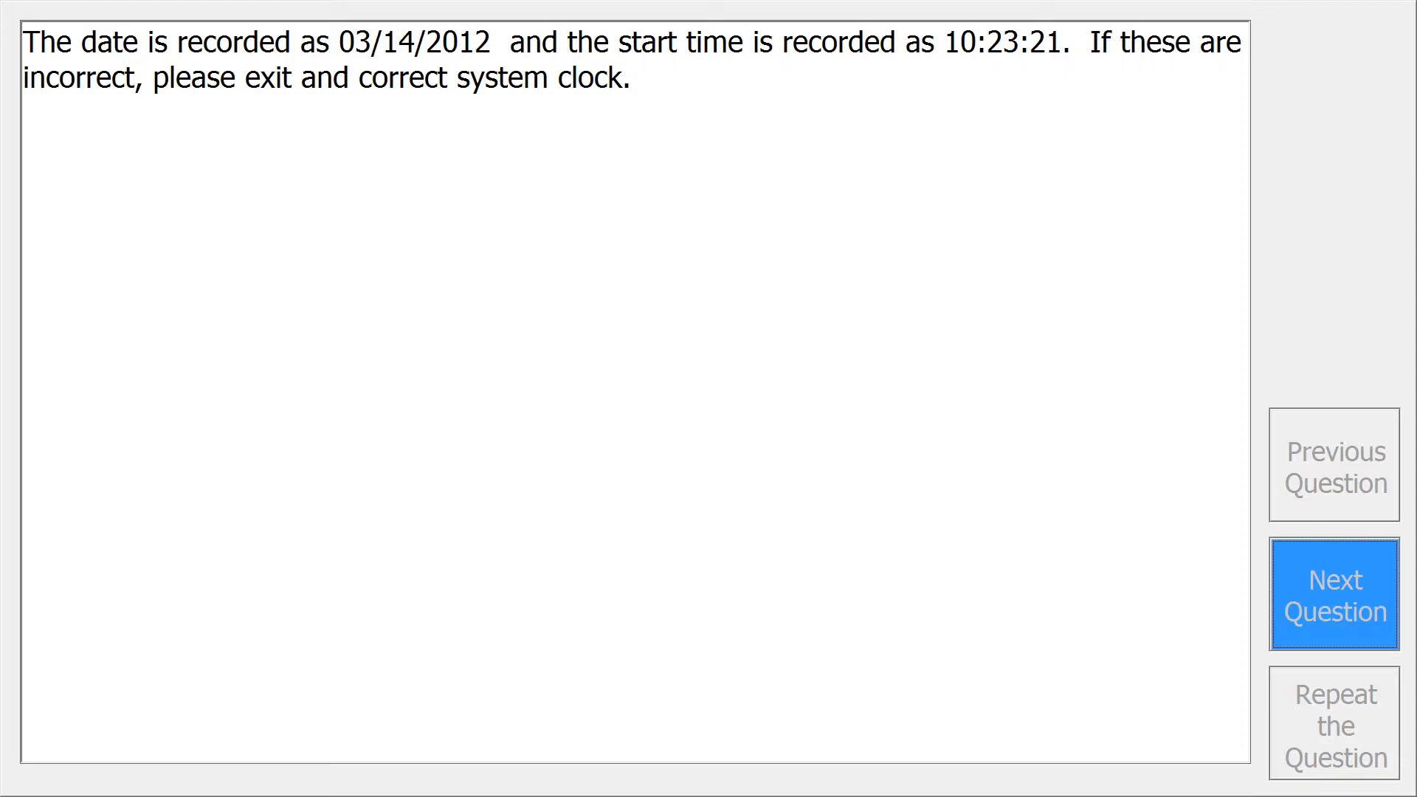
pyautogui.click(1305, 613)
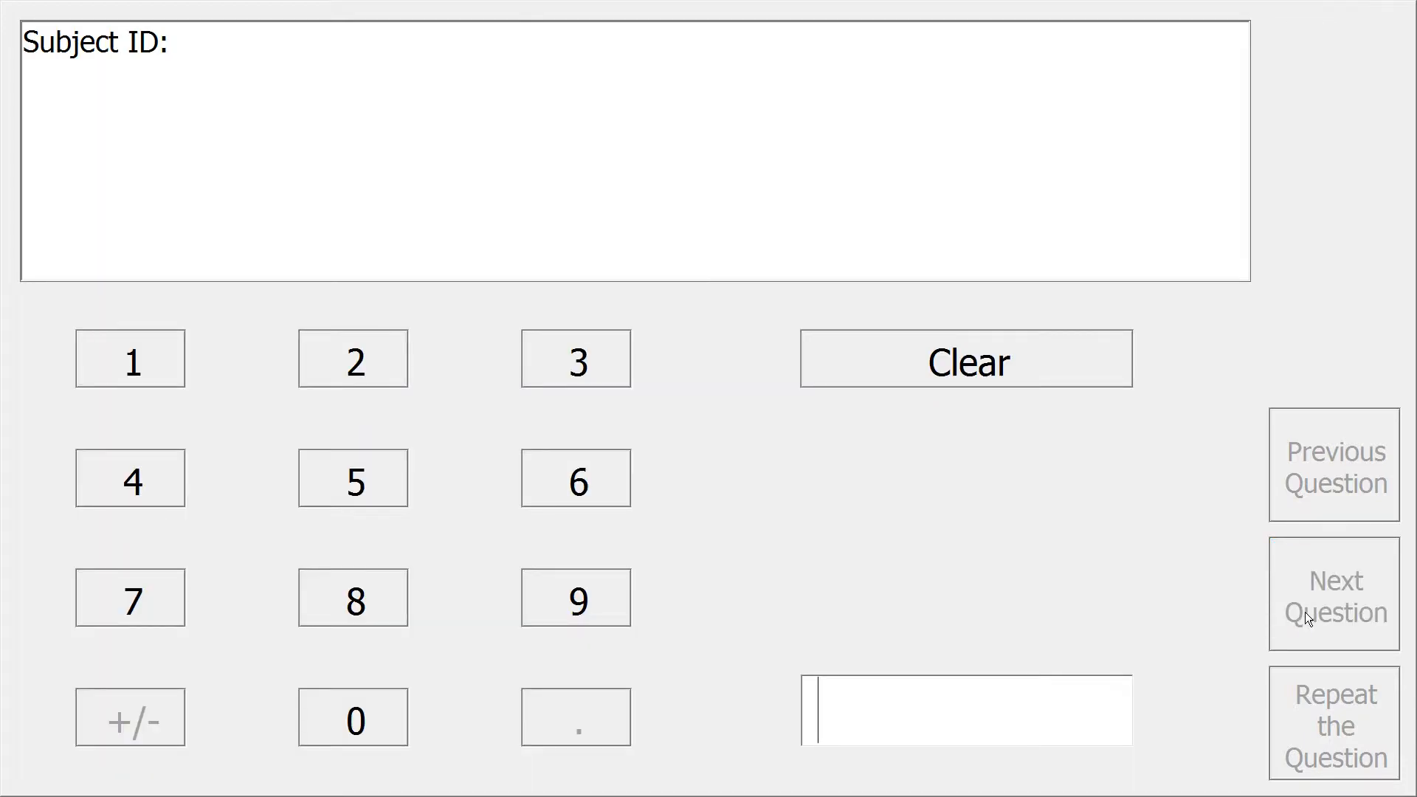
pyautogui.write('1234')
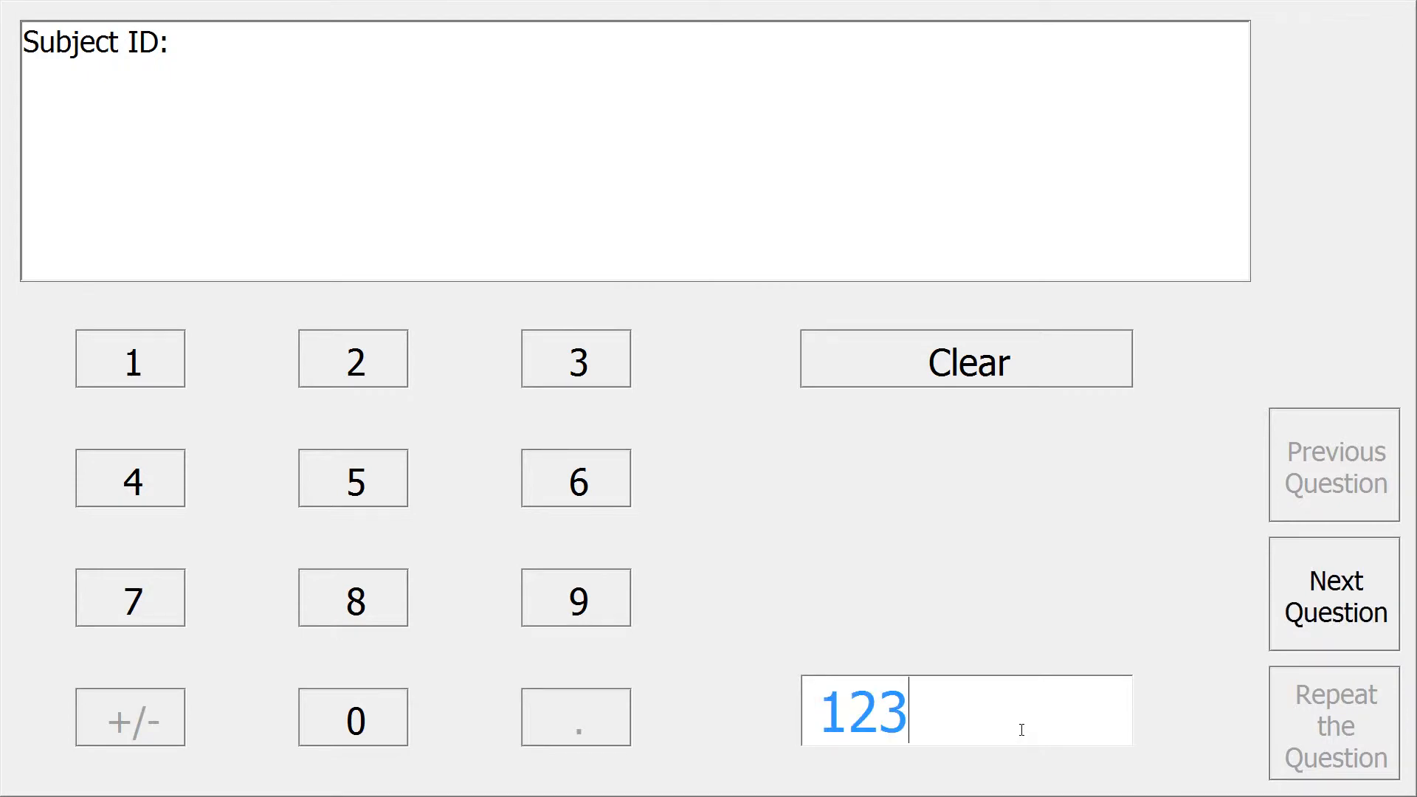
pyautogui.click(1318, 609)
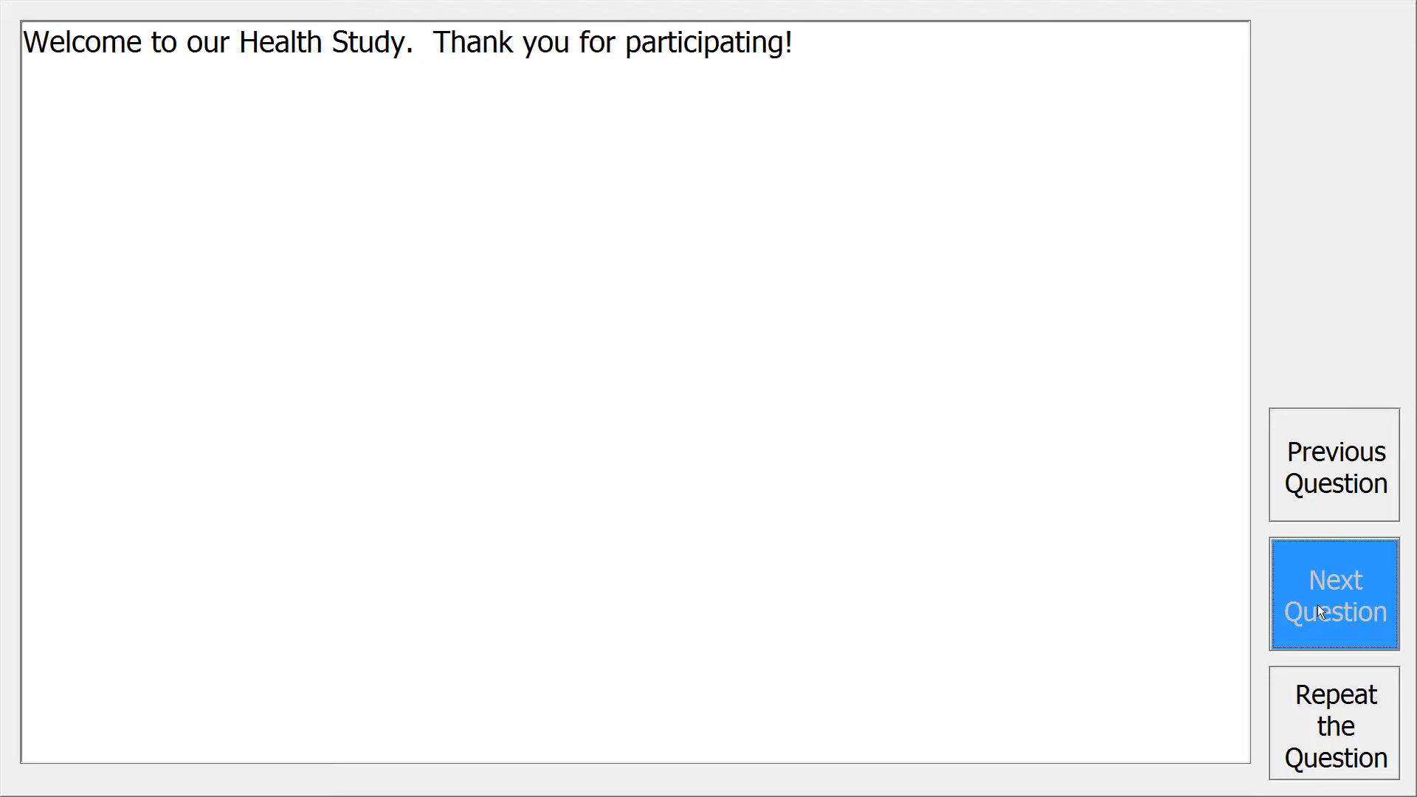
pyautogui.click(1318, 607)
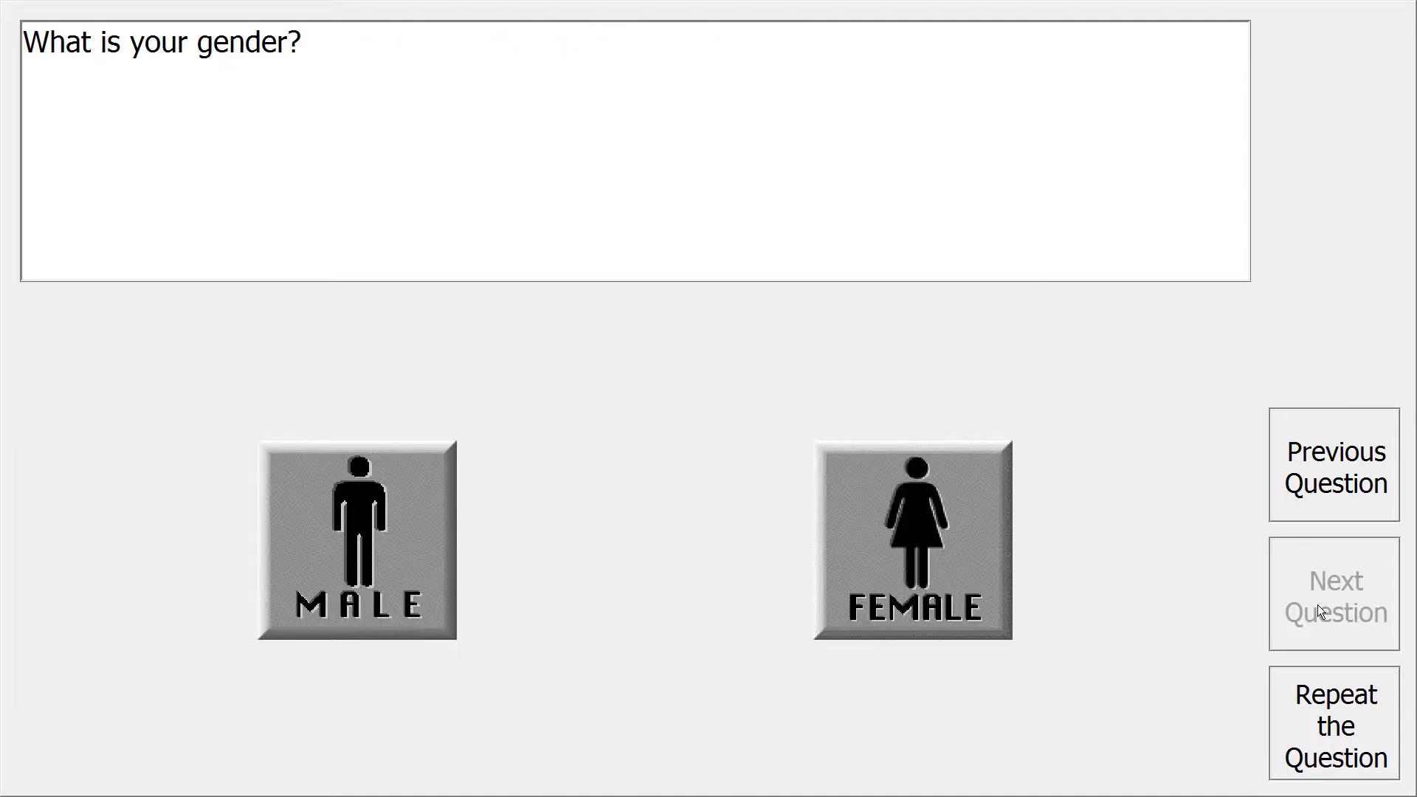
pyautogui.click(972, 530)
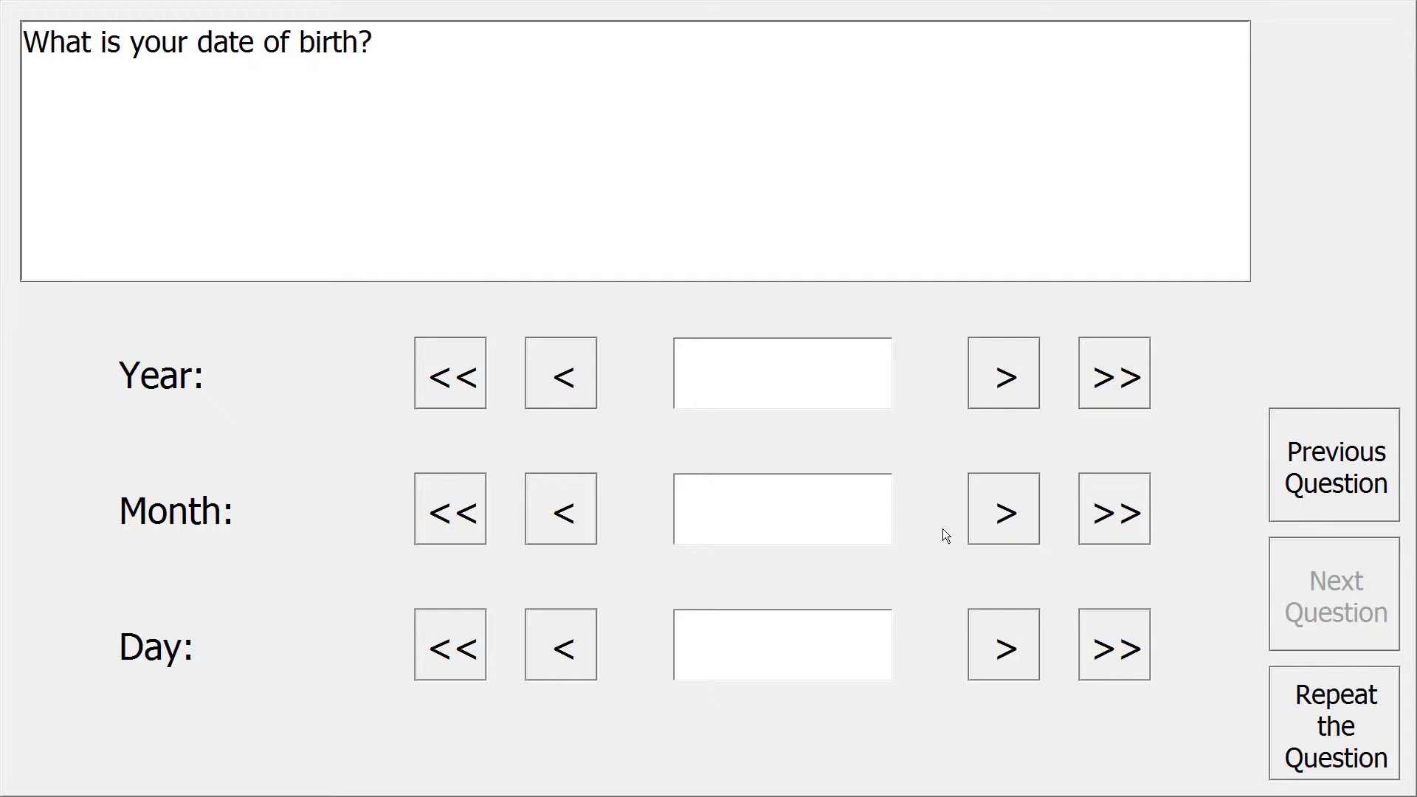
pyautogui.hotkey('alt', 'F4')
# Terminate the unfinished interview at the date-of-birth question and exit ACASI.
pyautogui.press('Escape')
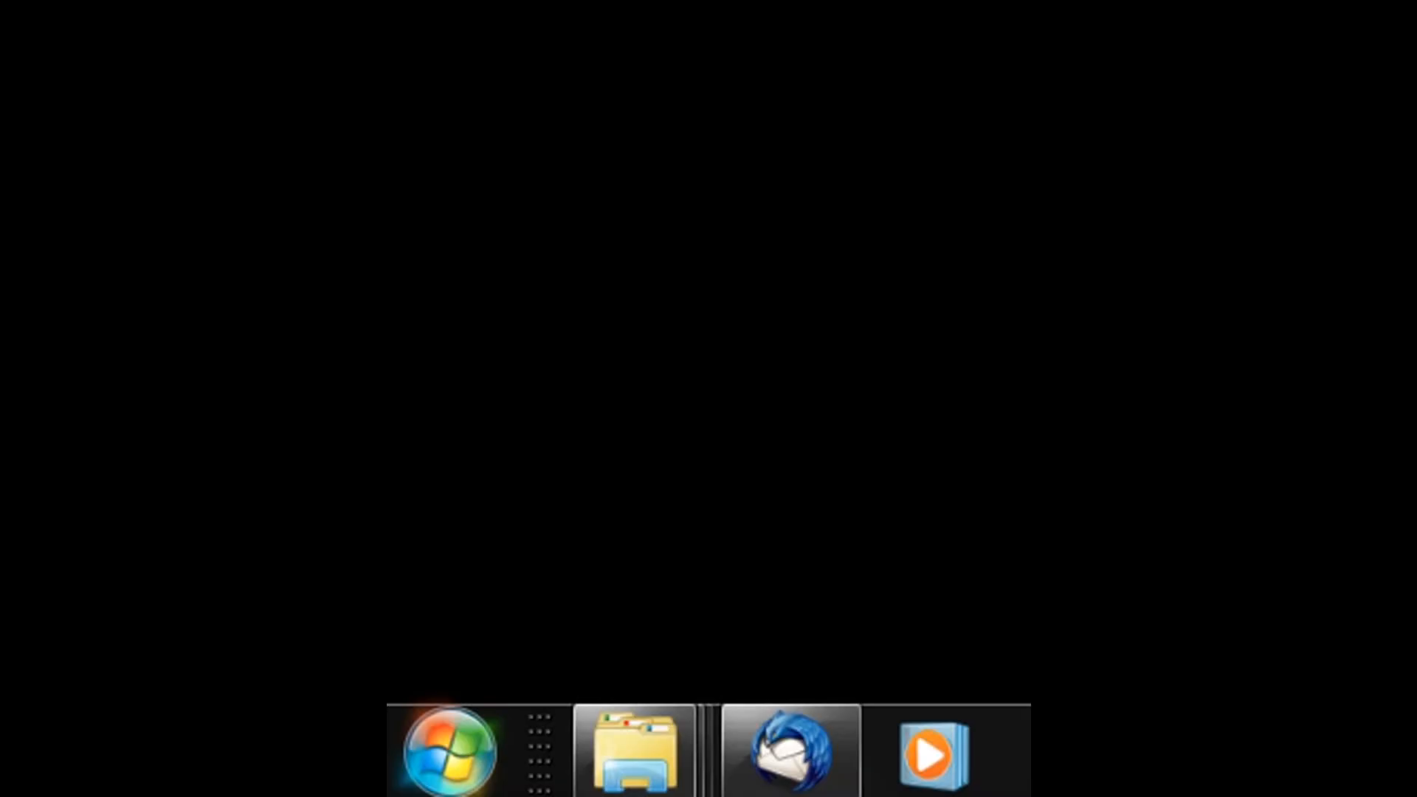
# Launch ACASI Program 2.6.1 from the Questionnaire Development System 2.6.1 Start Menu group.
pyautogui.click(450, 752)
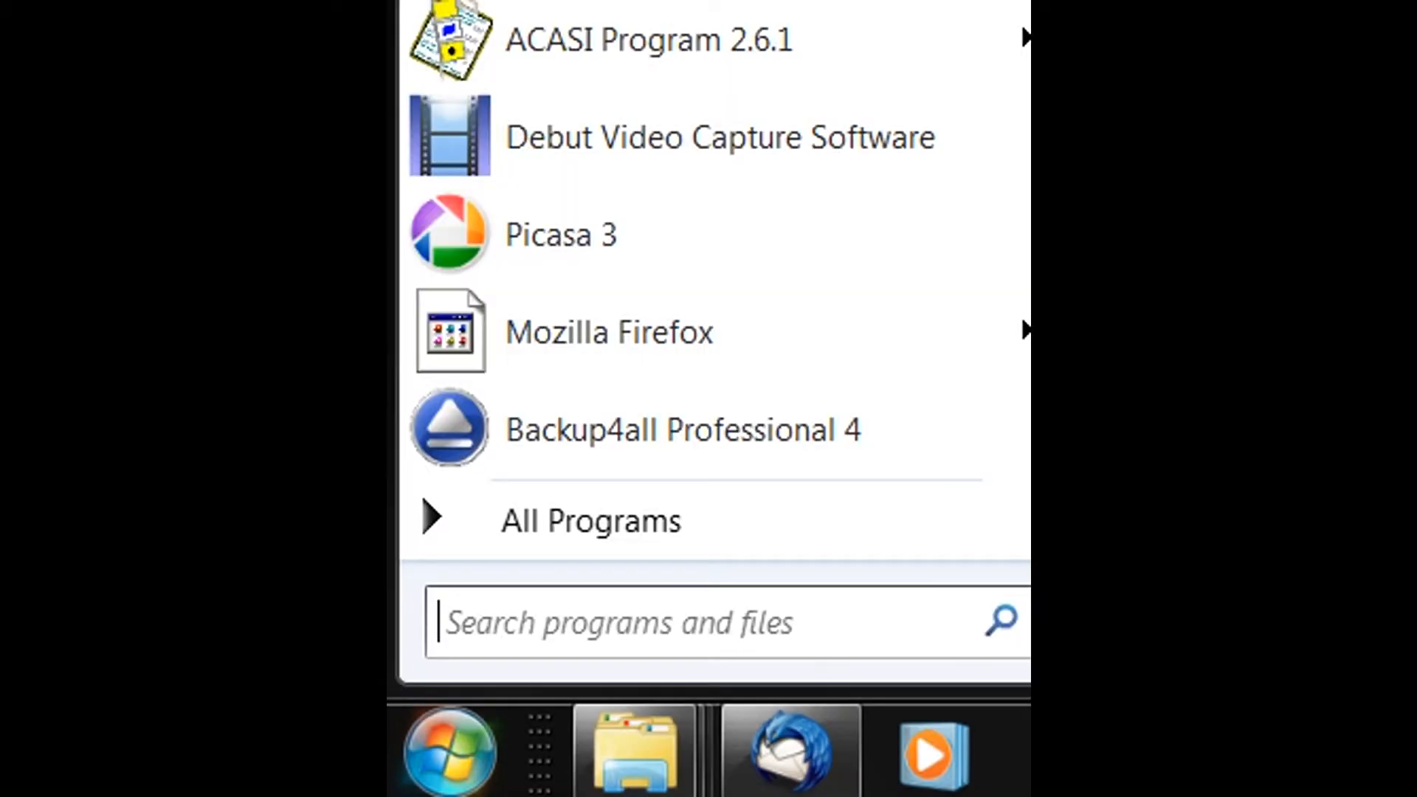
pyautogui.click(549, 530)
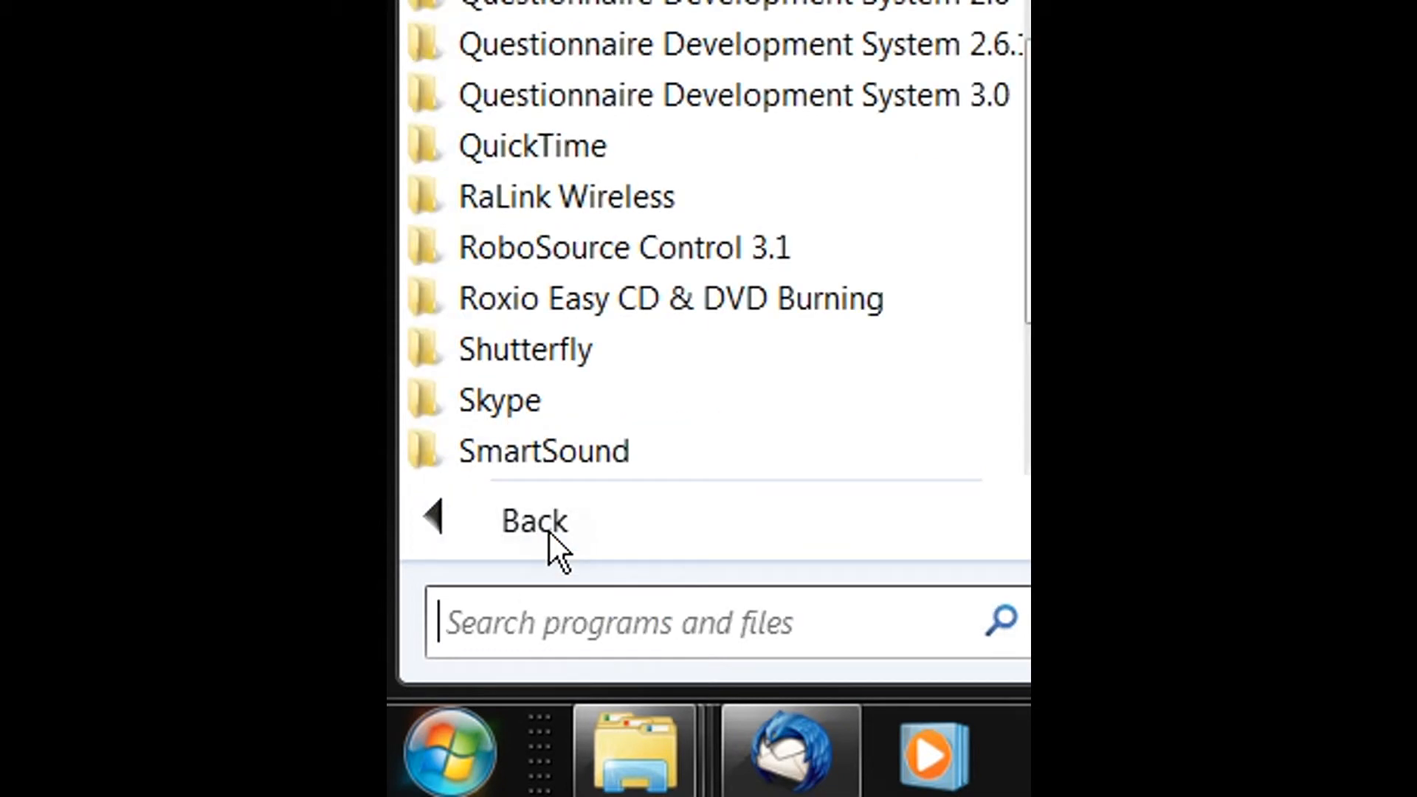
pyautogui.click(701, 45)
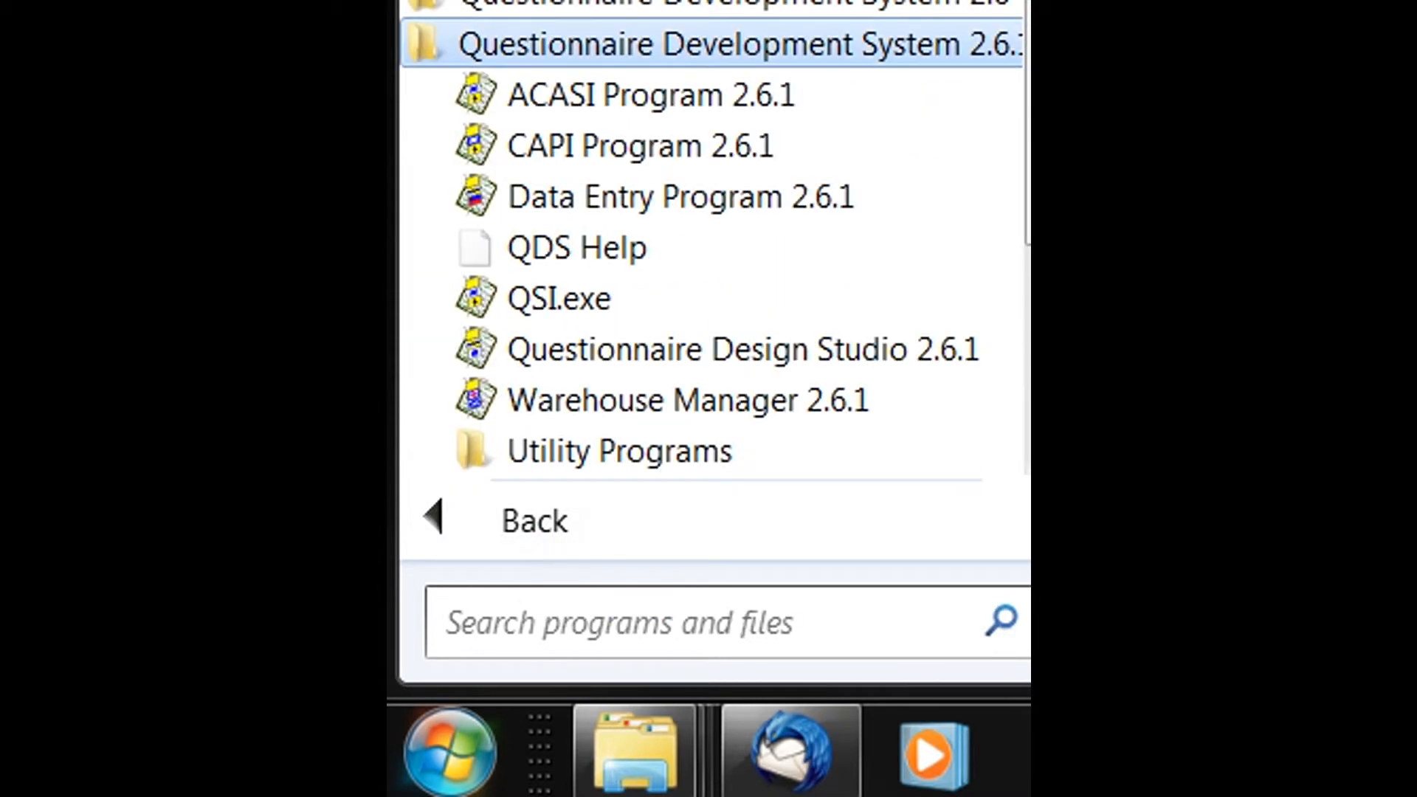
pyautogui.click(667, 118)
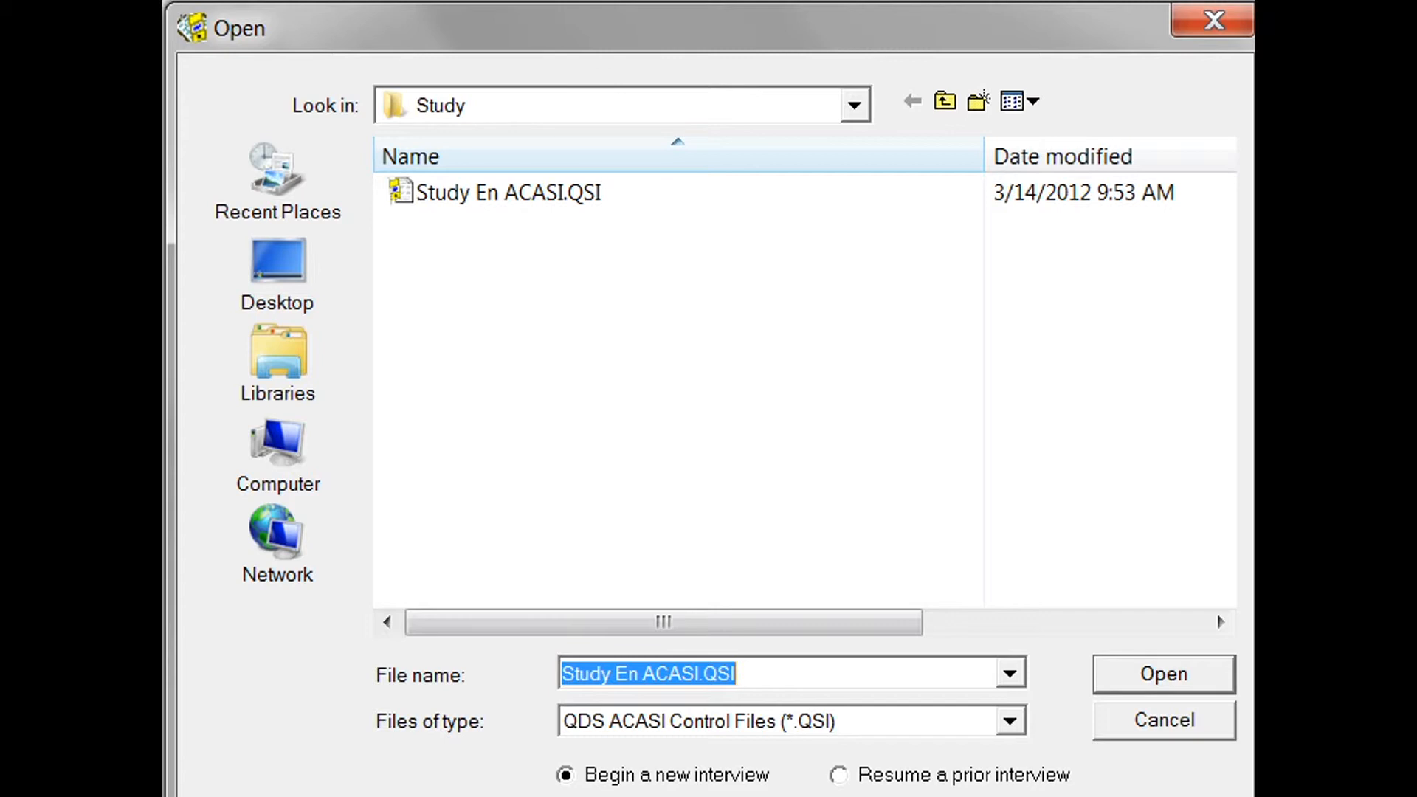
# Open Study En ACASI.QSI with Resume a prior interview, switching the file type to interview data files.
pyautogui.click(736, 674)
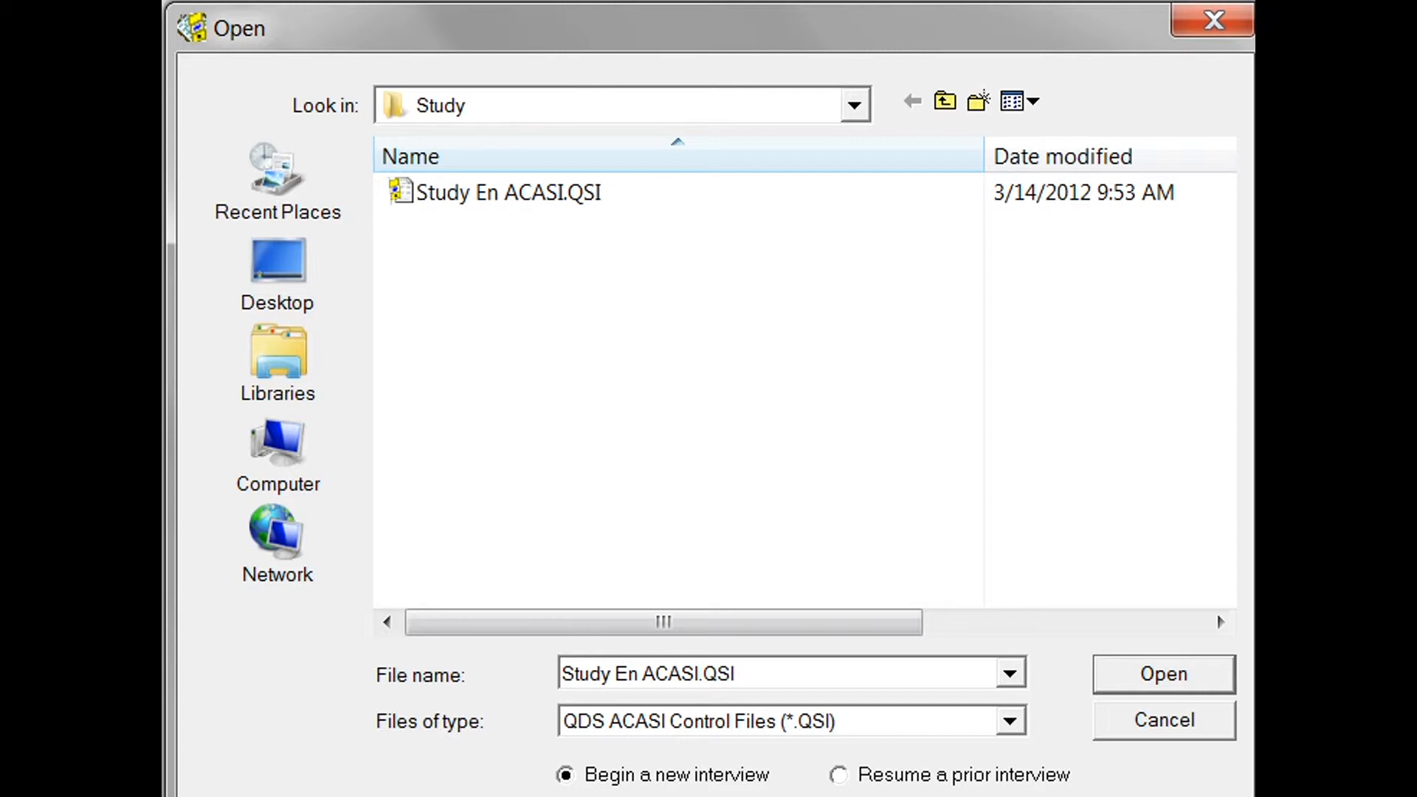
pyautogui.click(849, 779)
pyautogui.click(1120, 678)
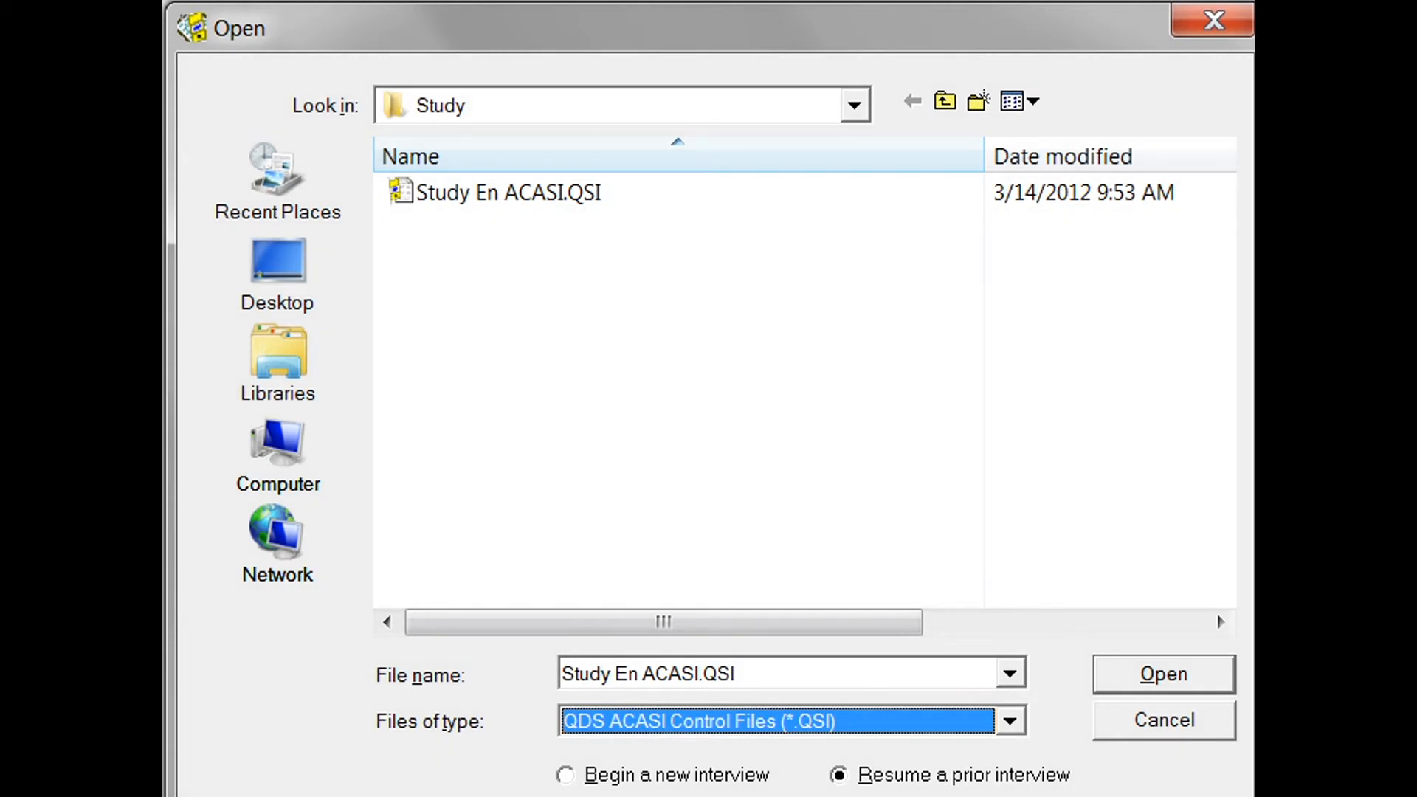
pyautogui.click(1013, 720)
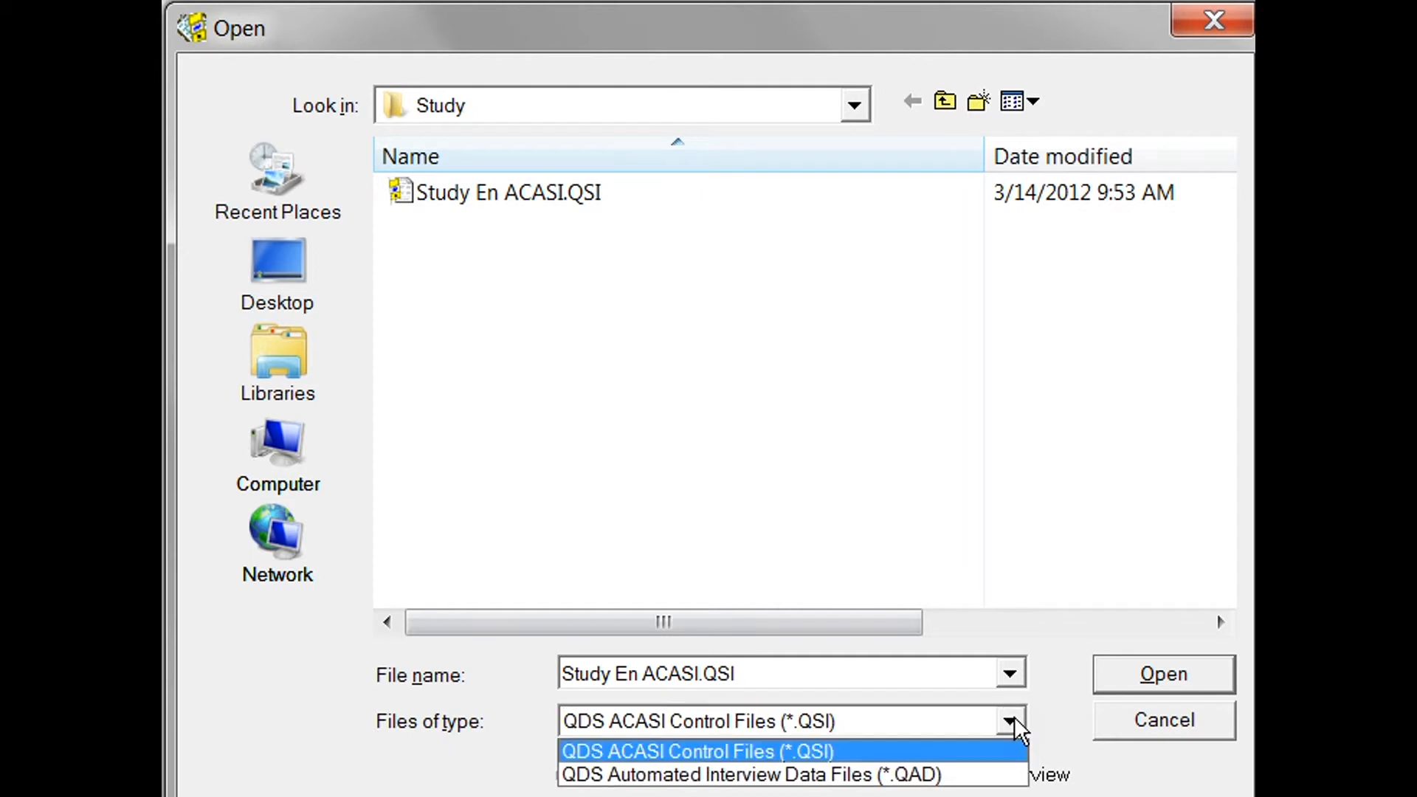
pyautogui.click(918, 774)
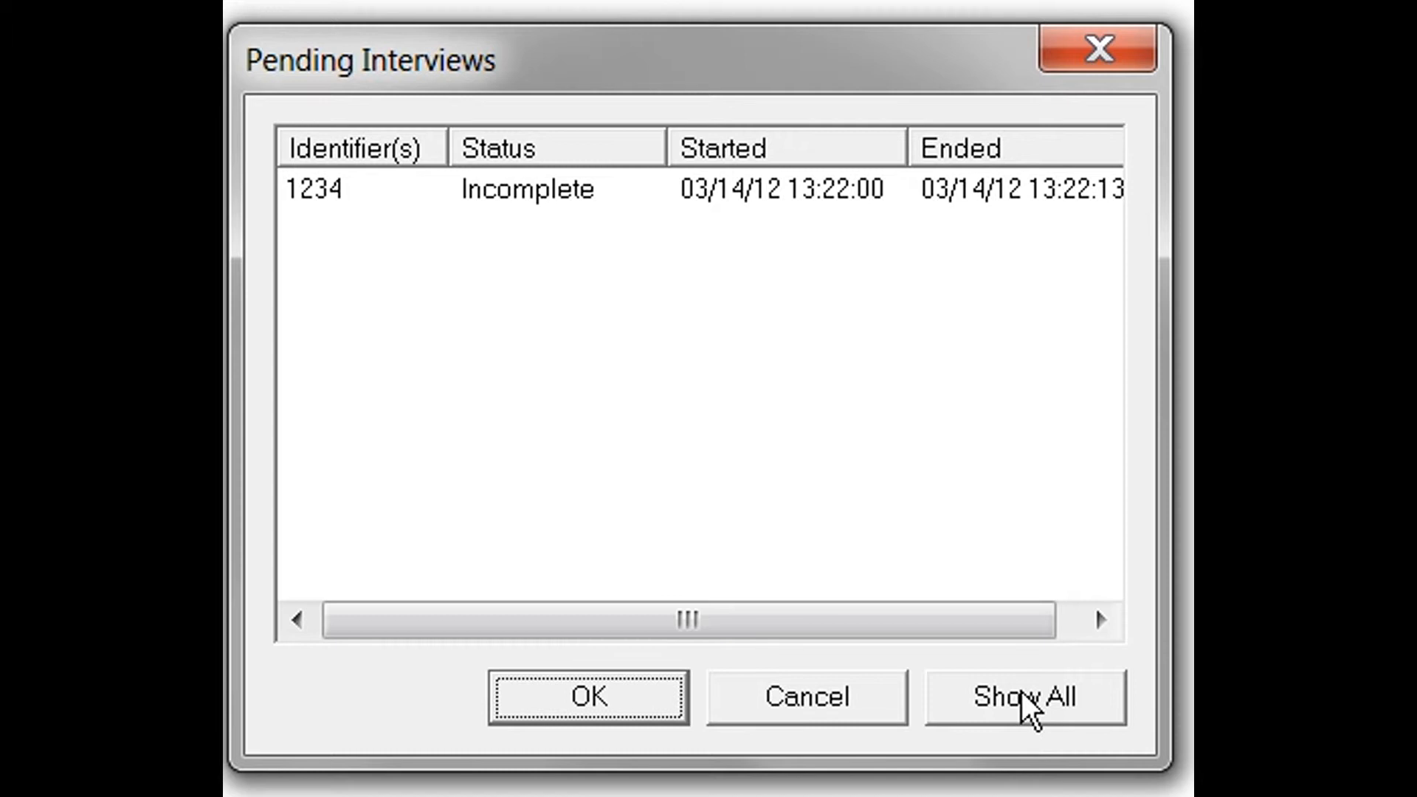
# Show all interviews and resume the Incomplete one from 03/14/12 13:22:00.
pyautogui.click(1076, 694)
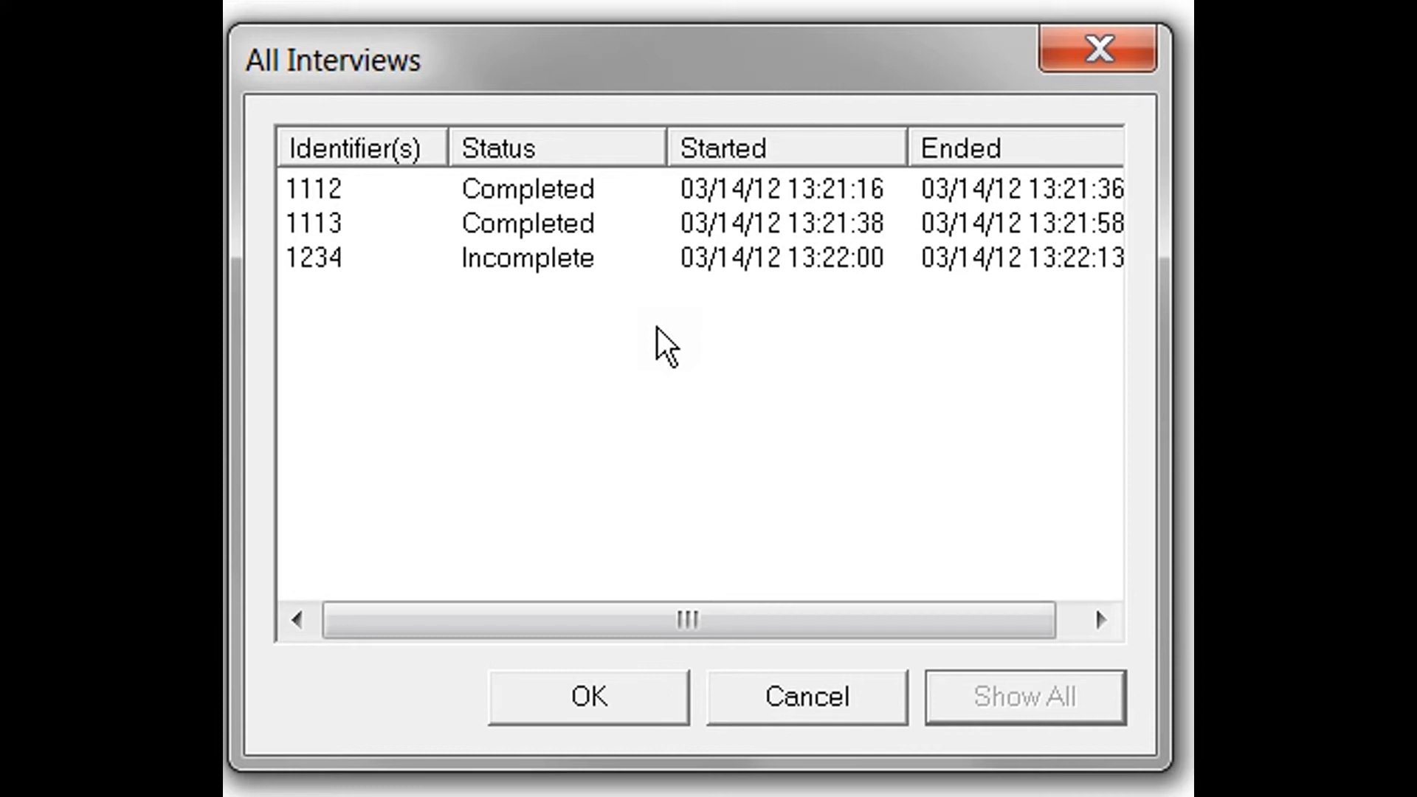
pyautogui.click(469, 264)
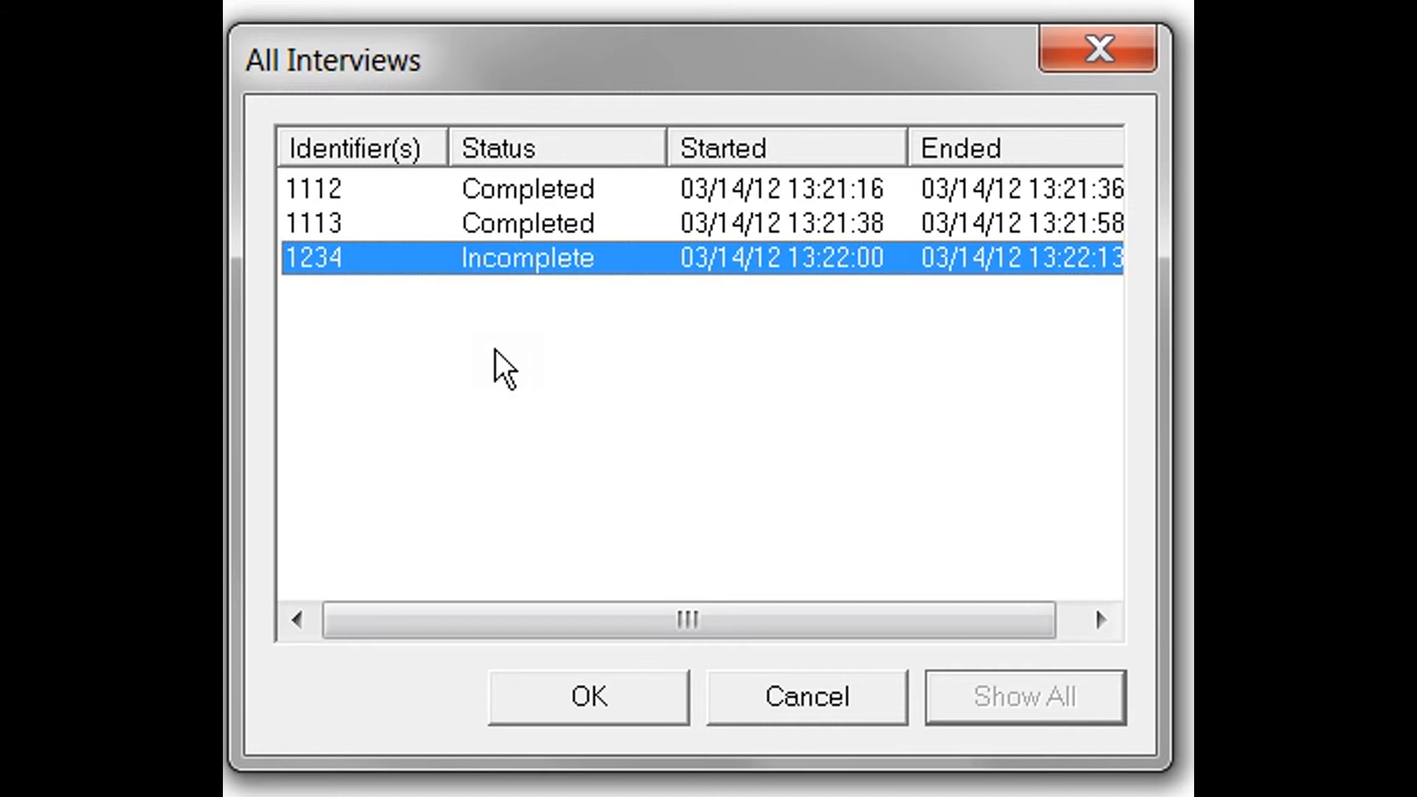
pyautogui.click(619, 706)
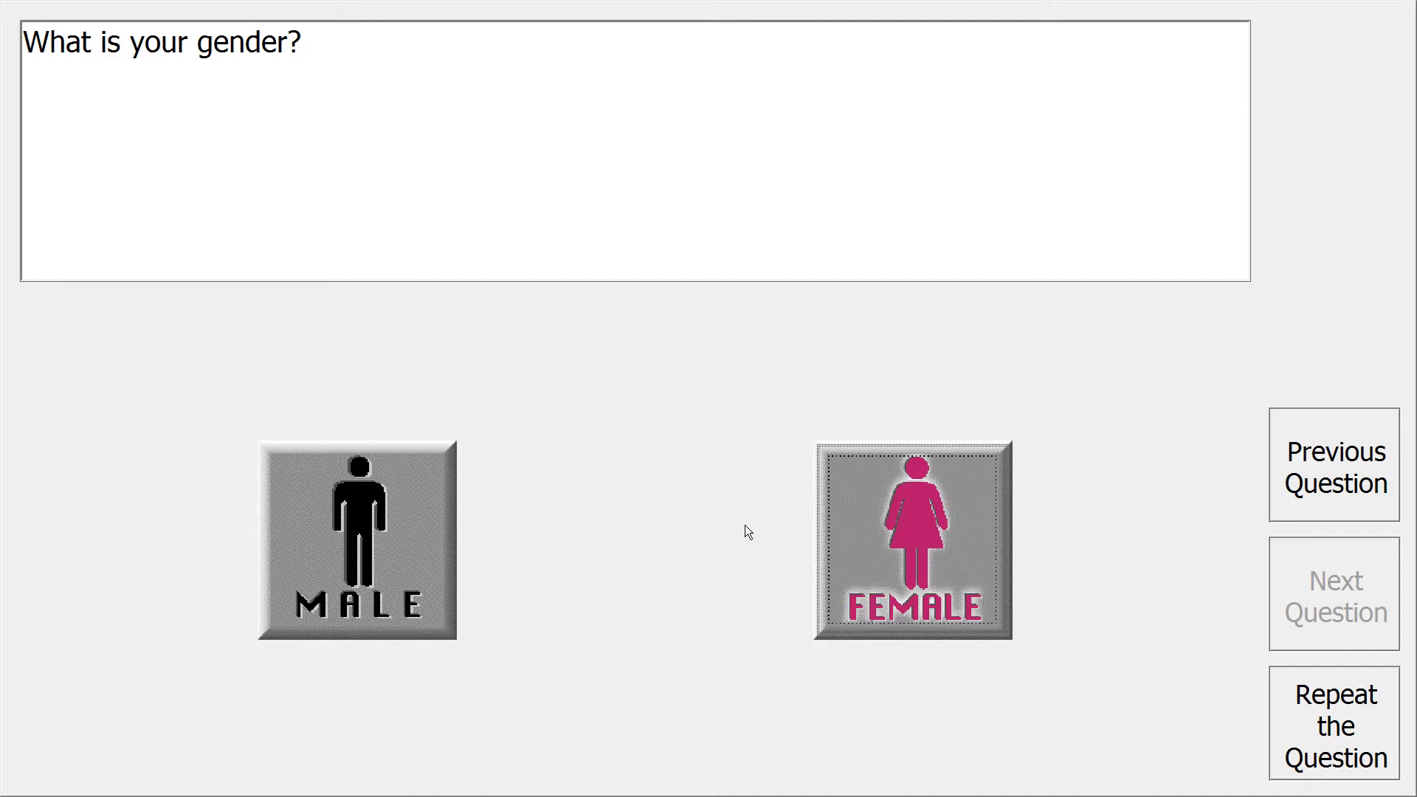
# Answer Female again in the resumed interview to reach the date-of-birth question.
pyautogui.click(959, 566)
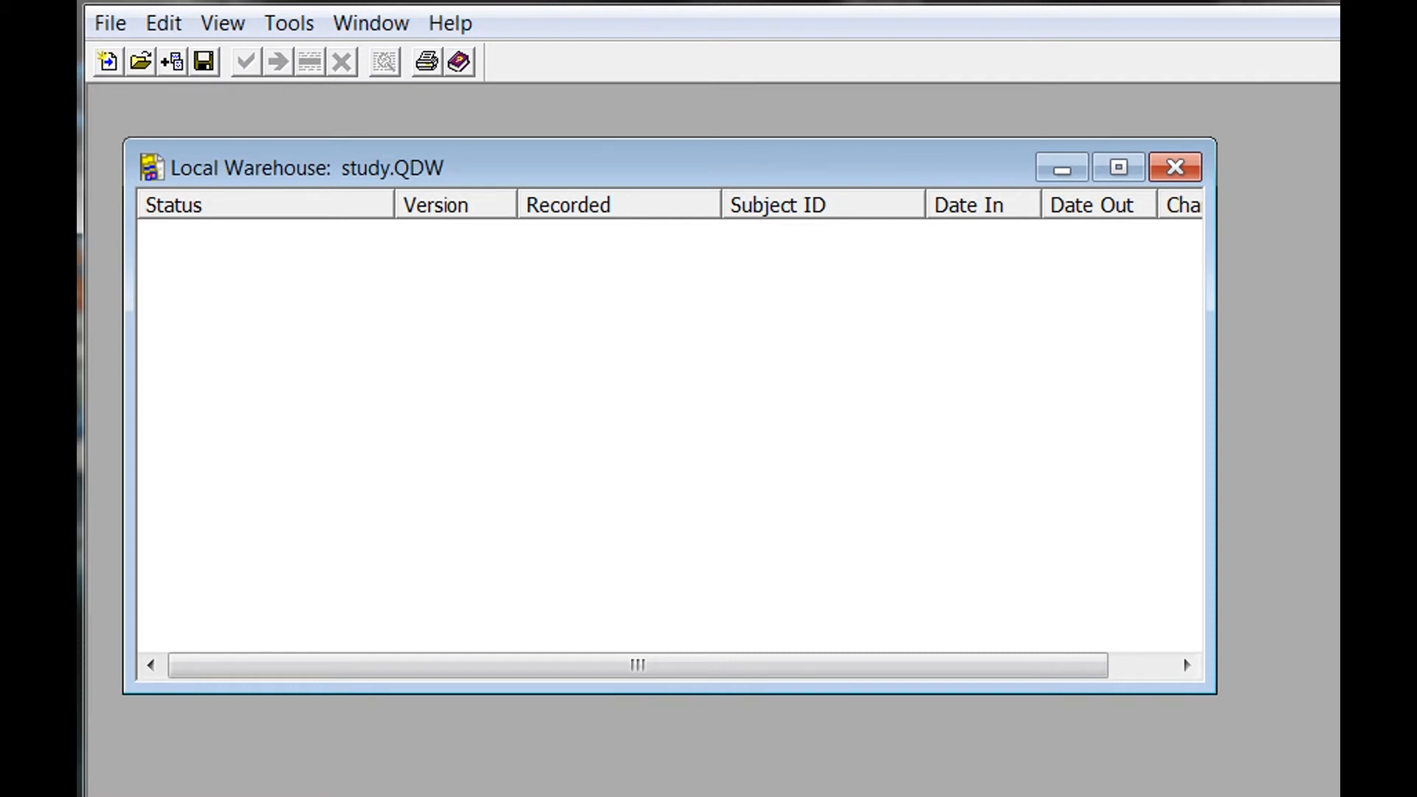
pyautogui.click(118, 26)
# Load Study En ACASI.QAD as the source data file in Warehouse Manager.
pyautogui.click(136, 59)
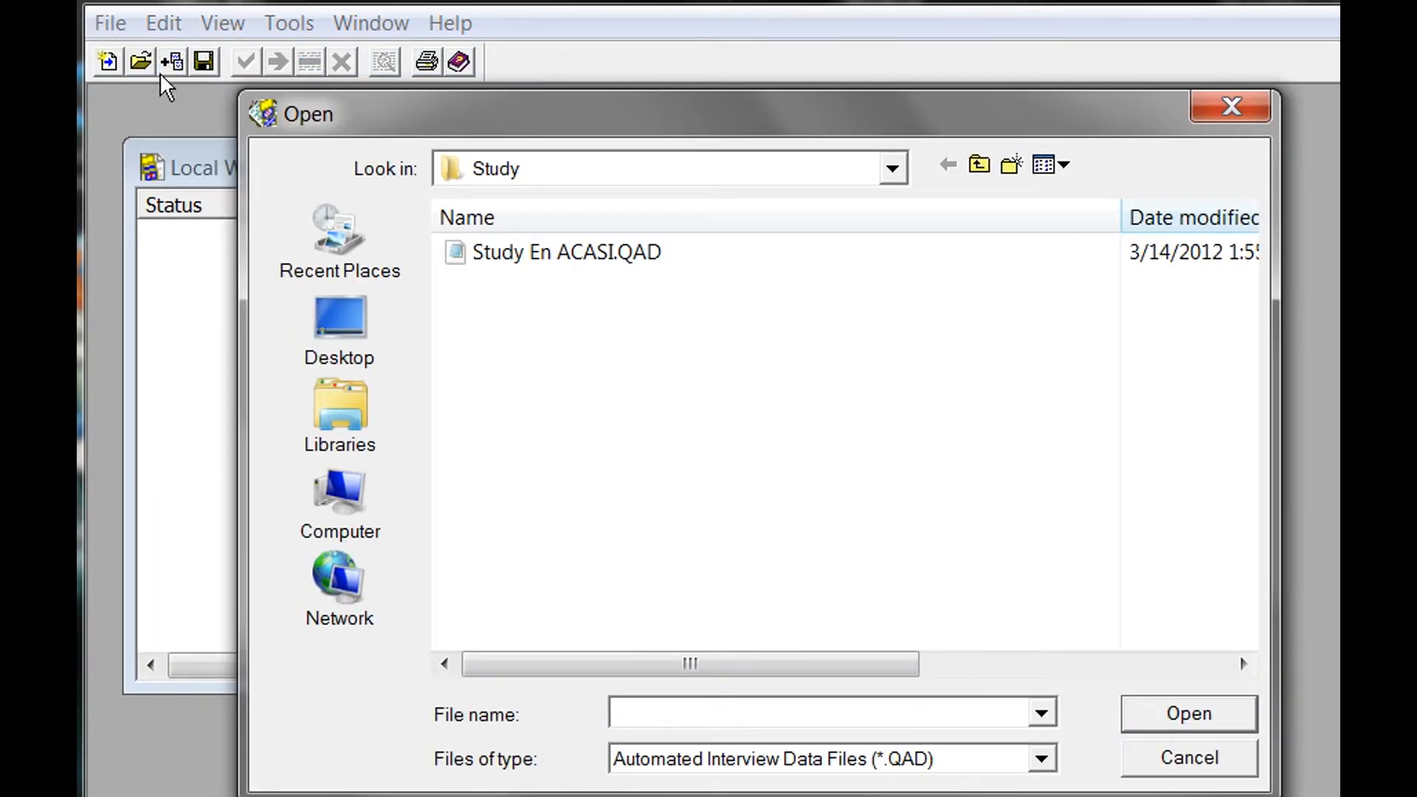
pyautogui.click(520, 253)
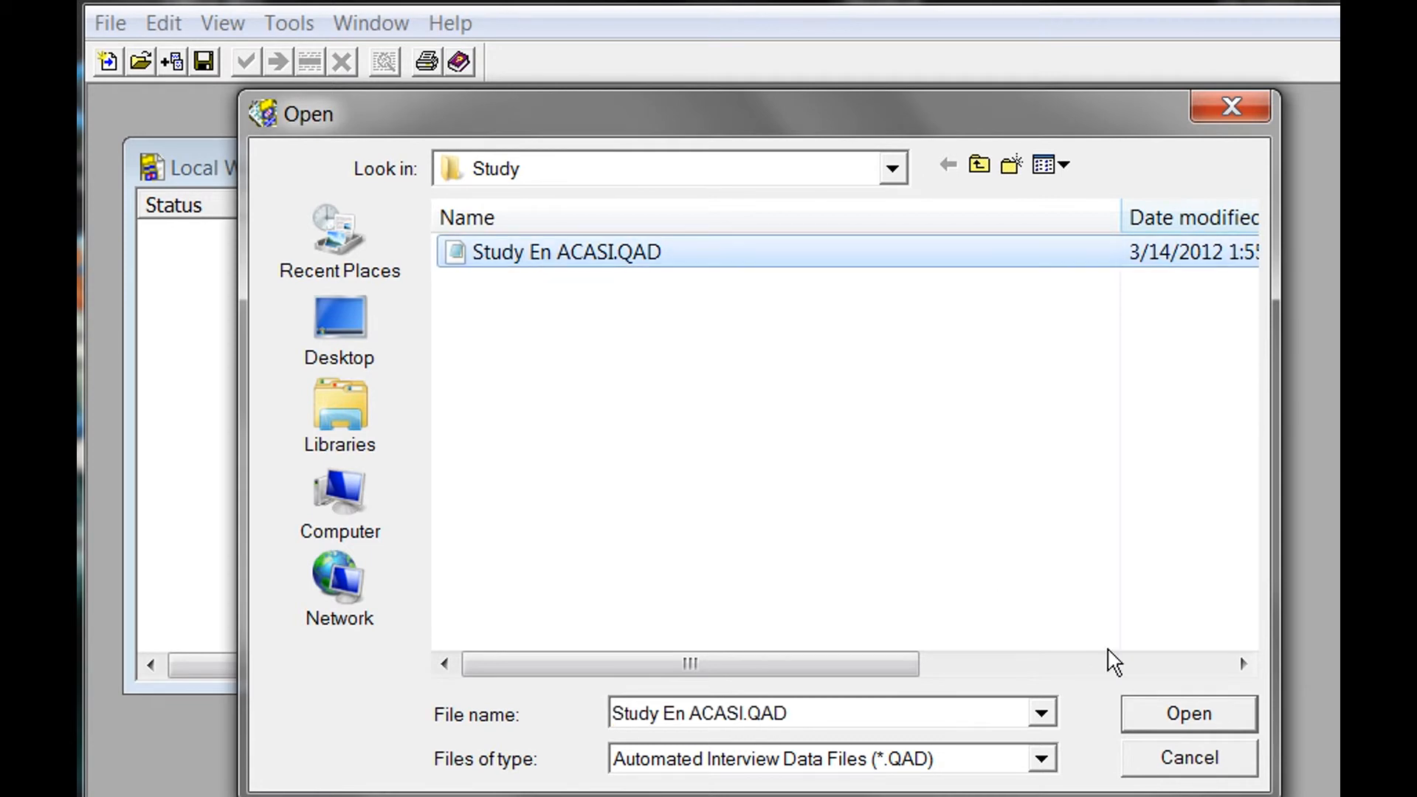
pyautogui.click(1214, 730)
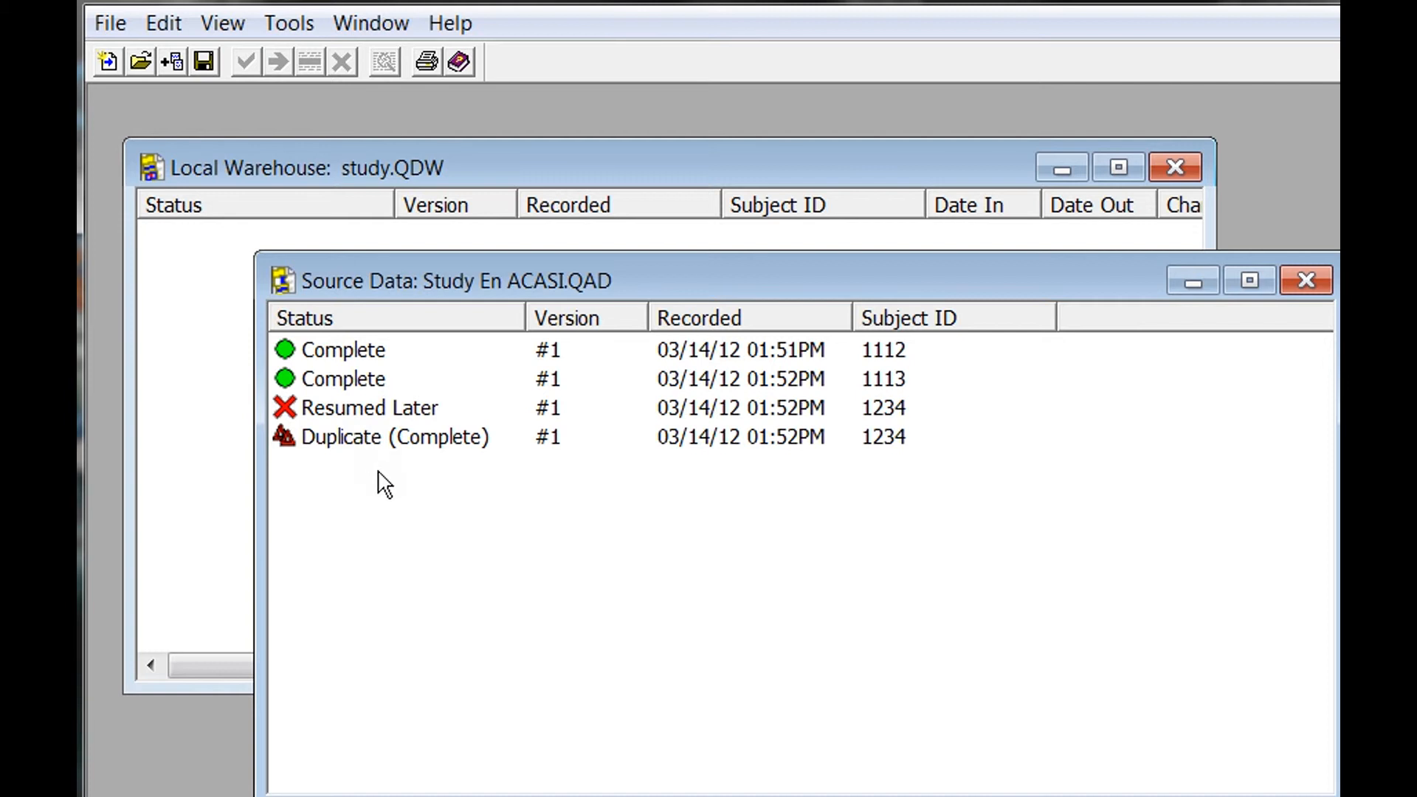
pyautogui.click(376, 415)
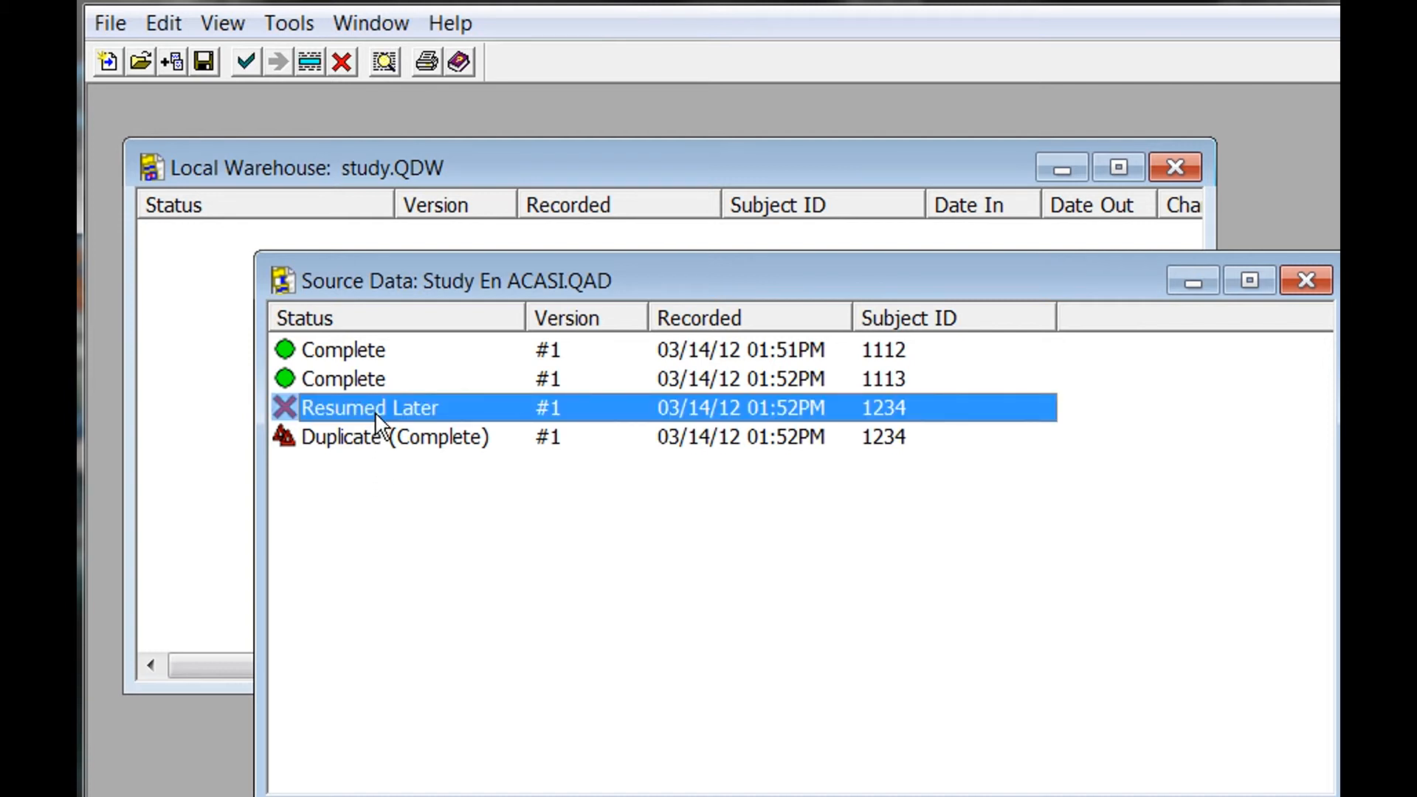
pyautogui.click(454, 437)
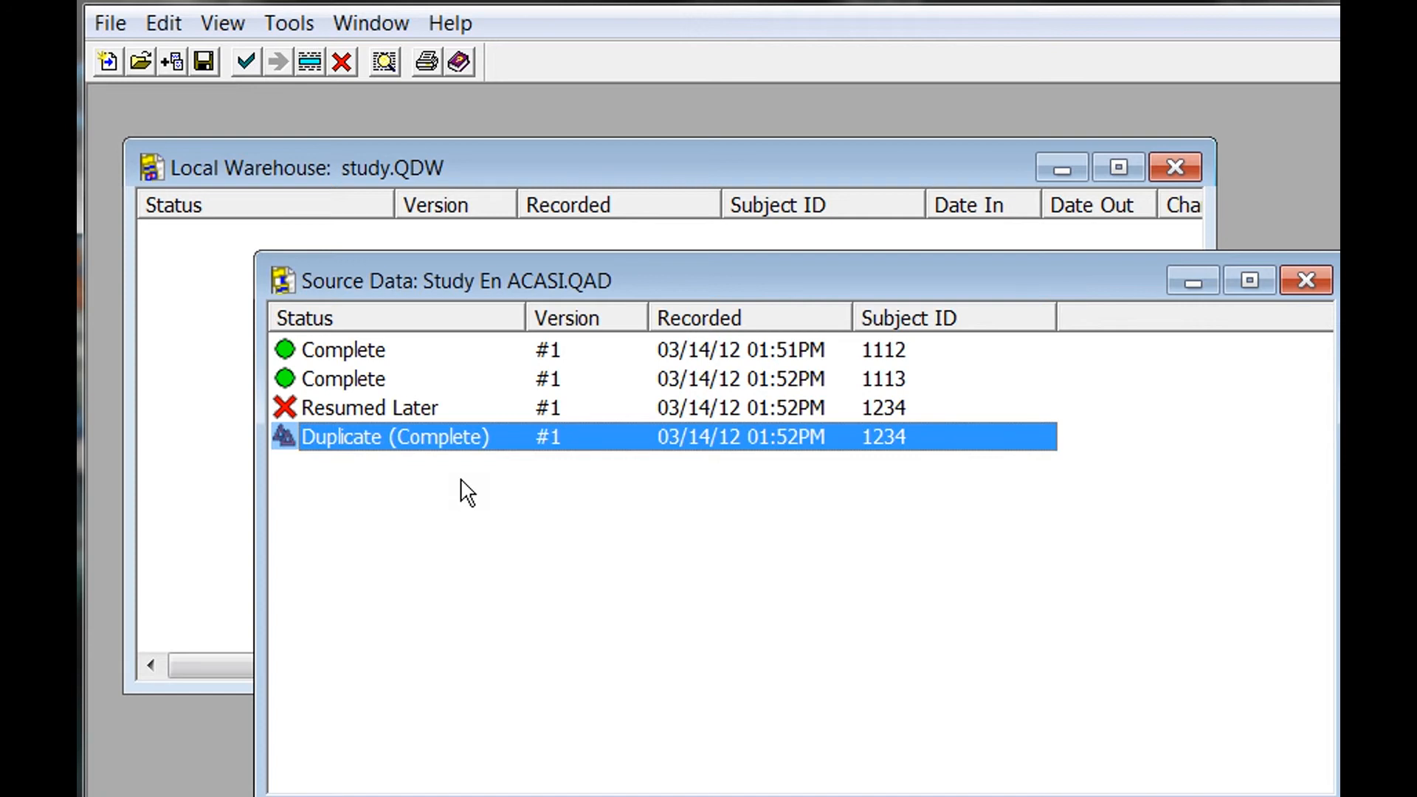
pyautogui.doubleClick(437, 407)
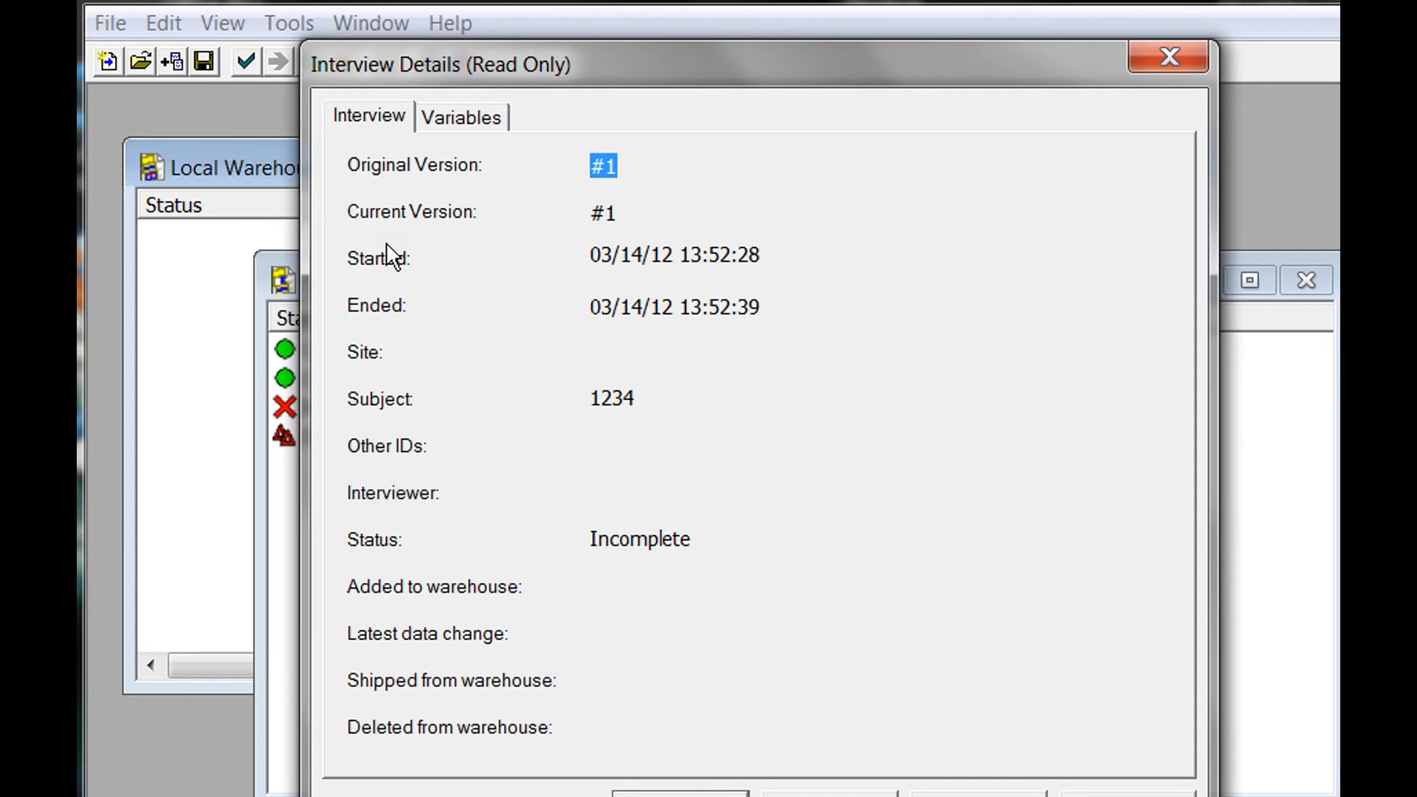
pyautogui.click(483, 117)
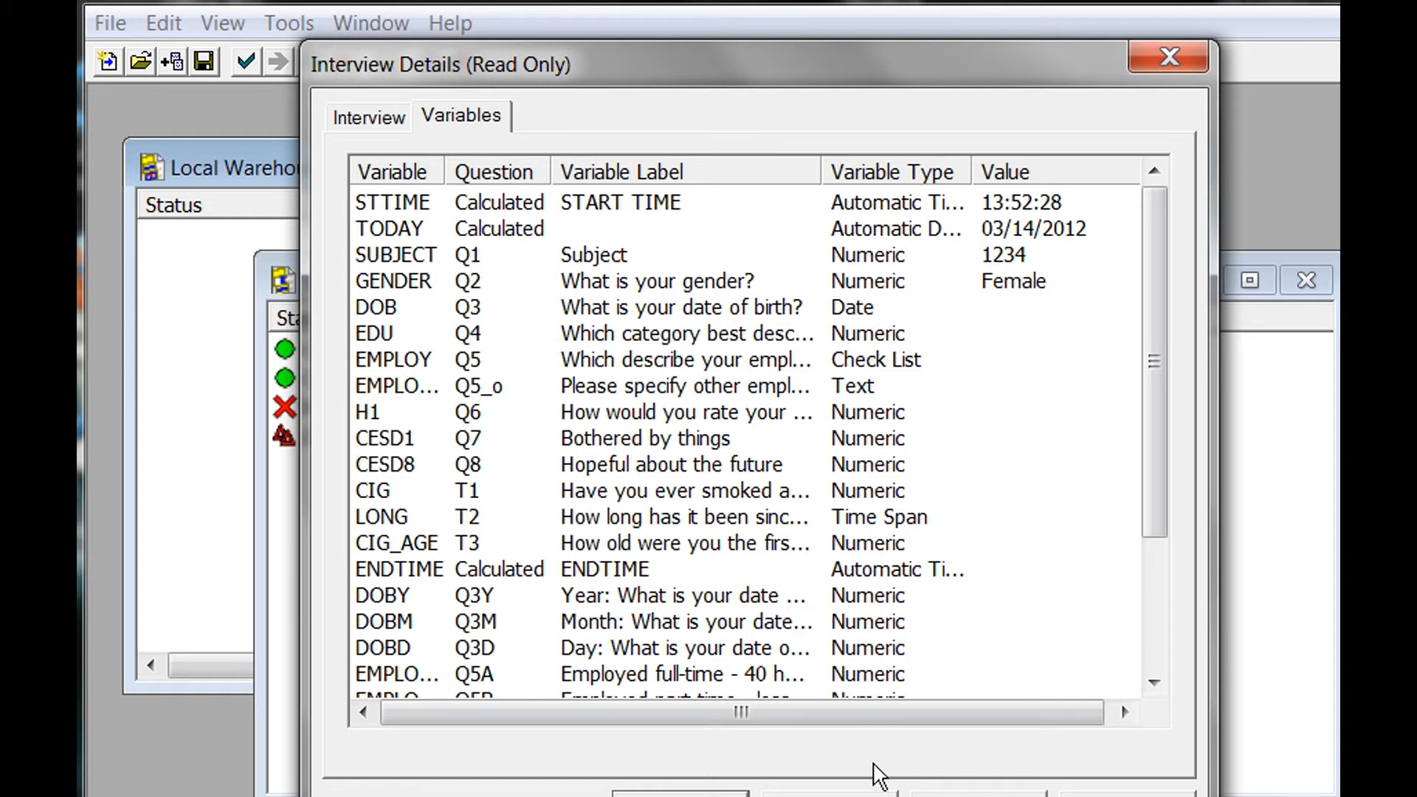
pyautogui.click(829, 793)
pyautogui.click(395, 445)
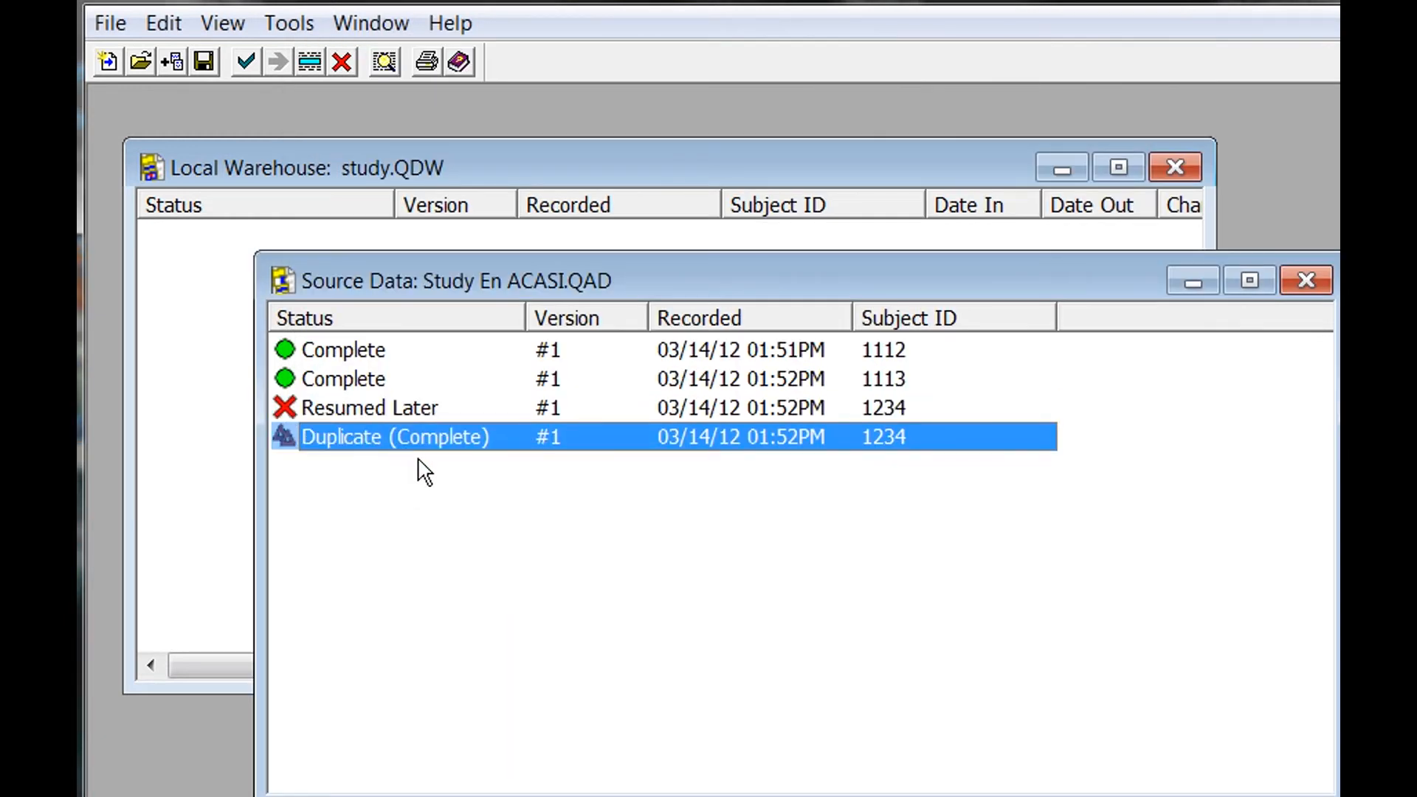
pyautogui.doubleClick(432, 437)
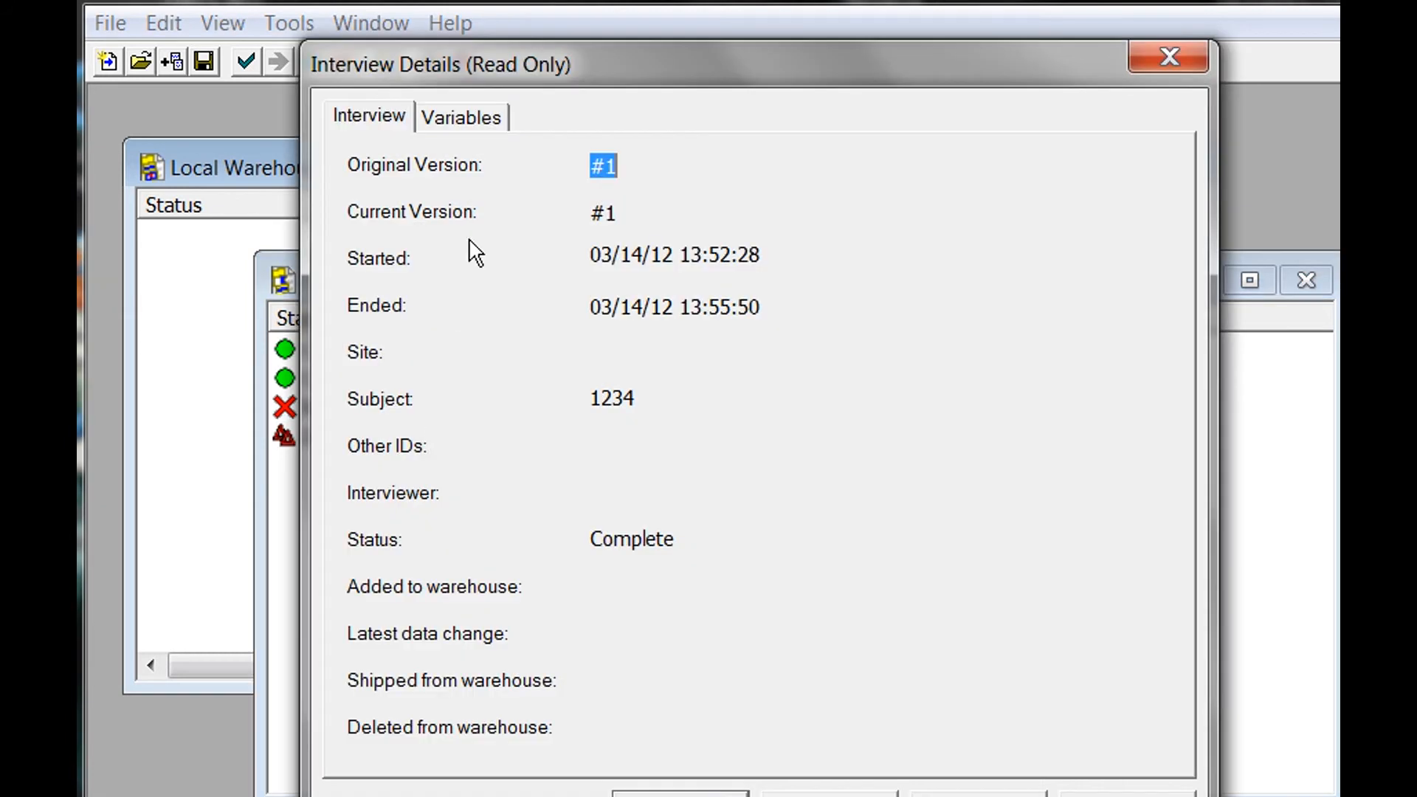
pyautogui.click(465, 119)
pyautogui.moveTo(1158, 376); pyautogui.dragTo(1163, 552)
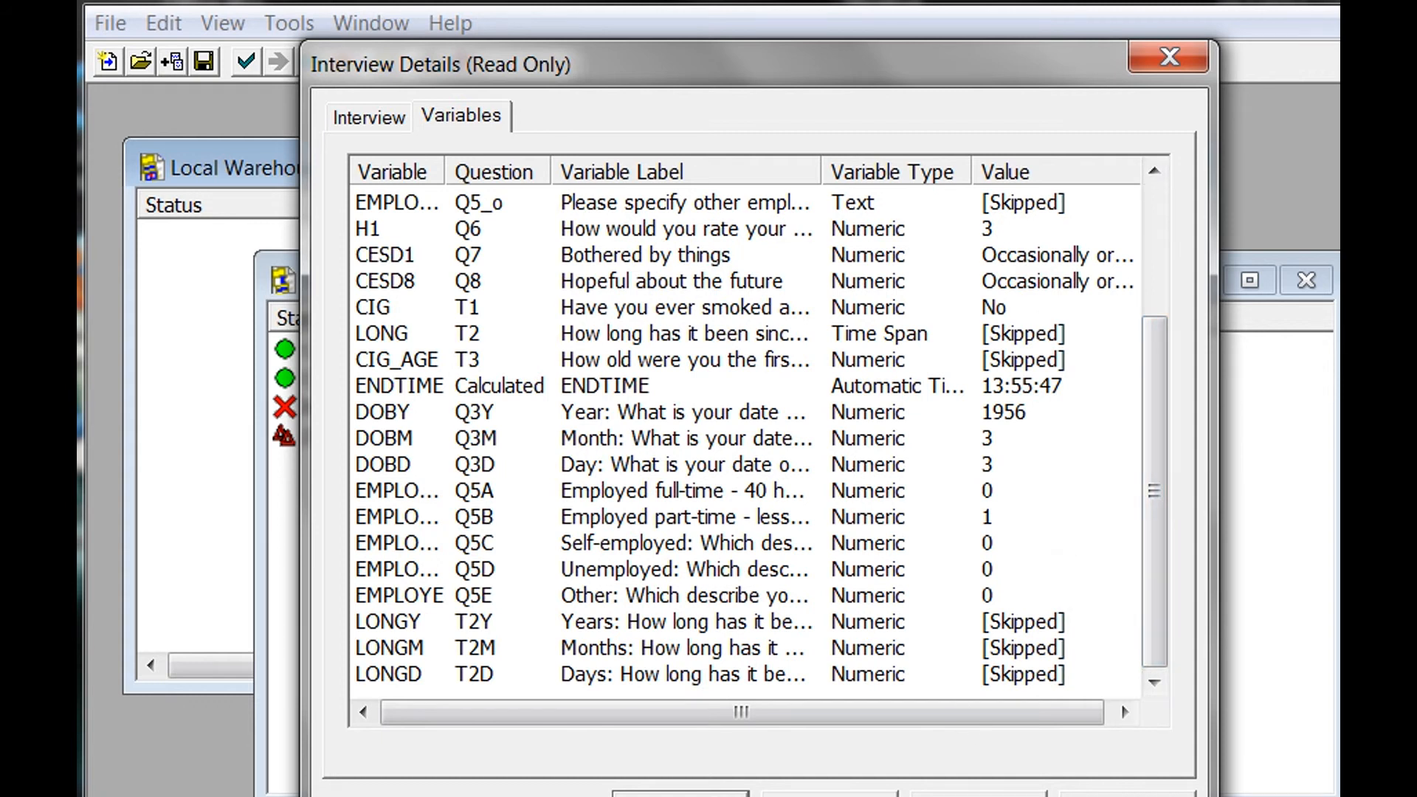
pyautogui.click(680, 794)
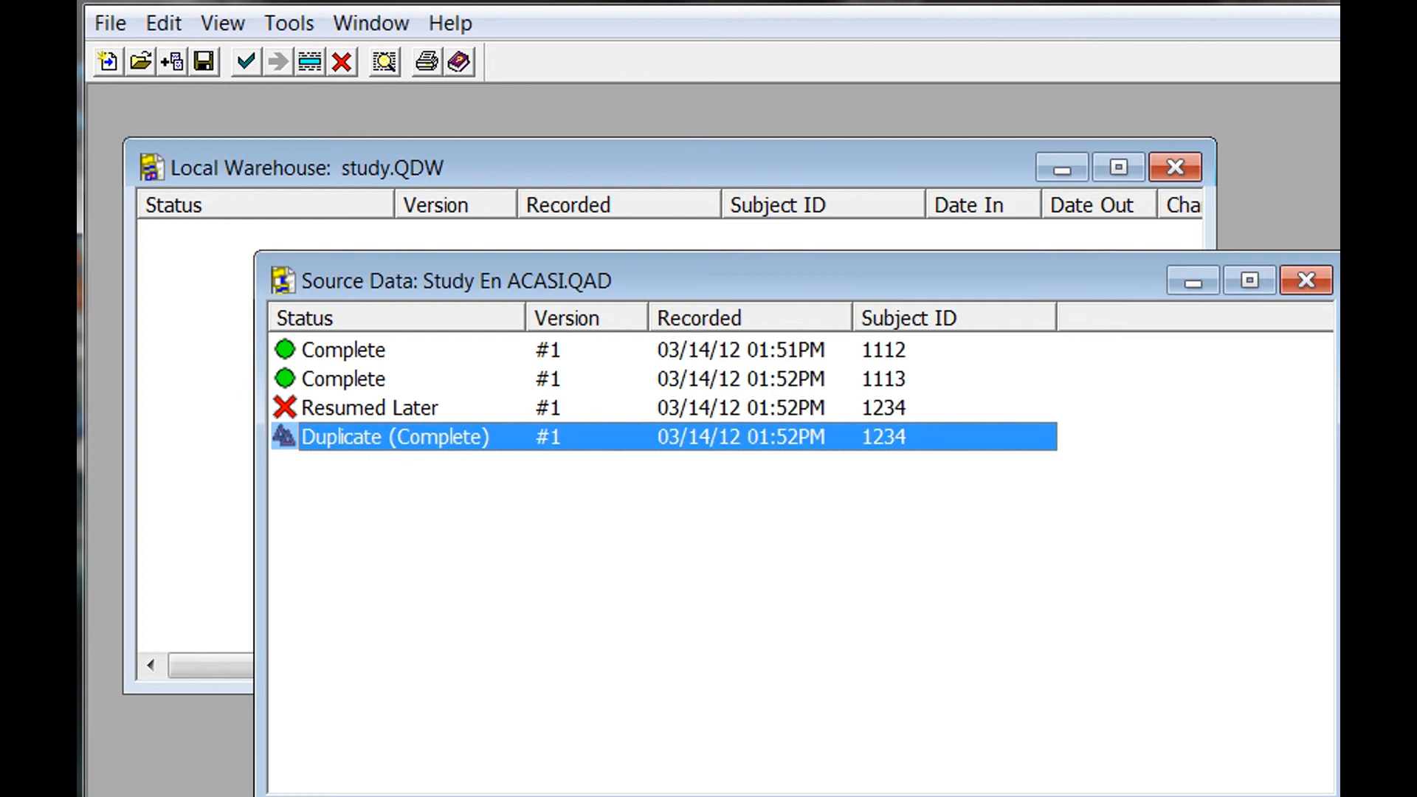
pyautogui.click(361, 351)
# Drag the two Complete interviews and the Complete duplicate into the Local Warehouse.
pyautogui.keyDown('shift'); pyautogui.click(360, 373); pyautogui.keyUp('shift')
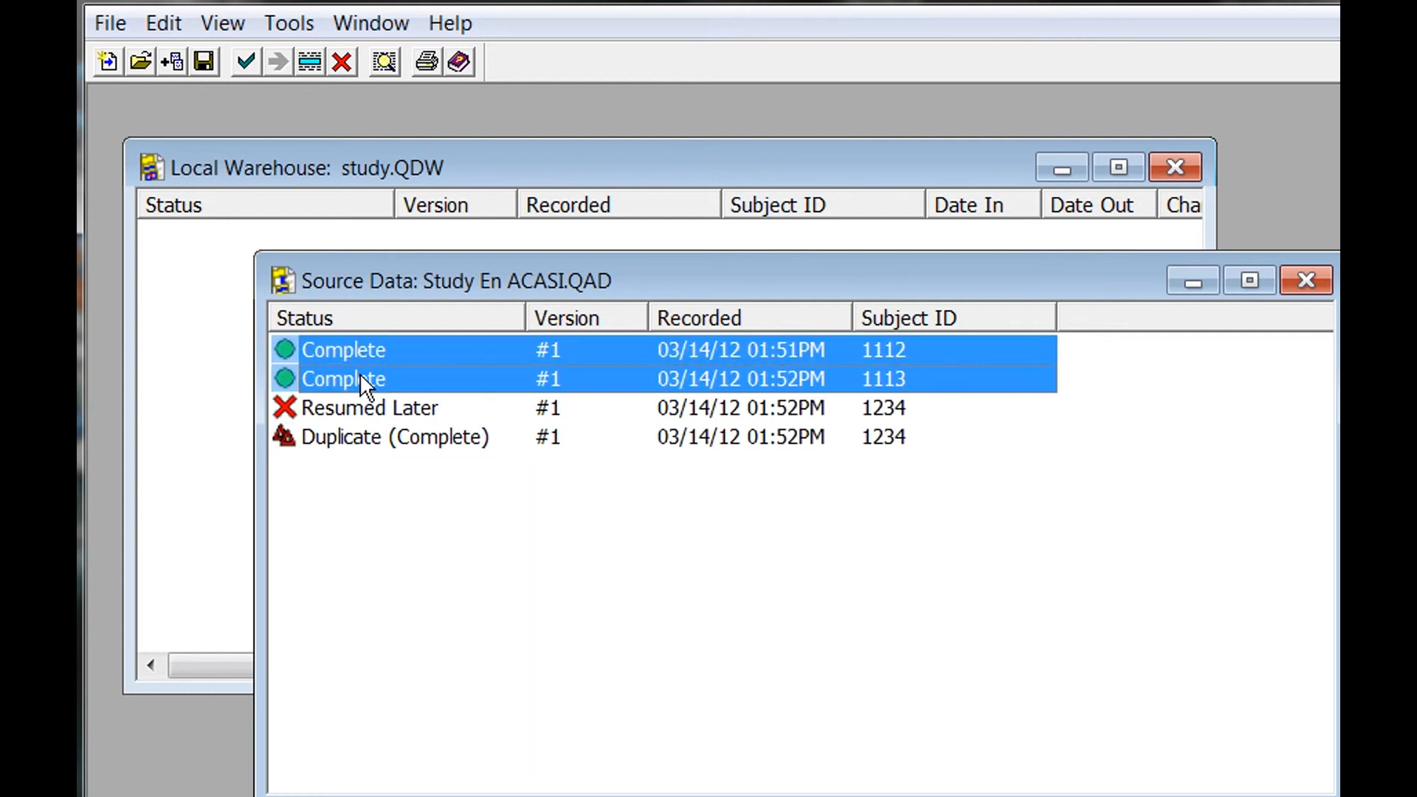
pyautogui.keyDown('shift'); pyautogui.click(372, 438); pyautogui.keyUp('shift')
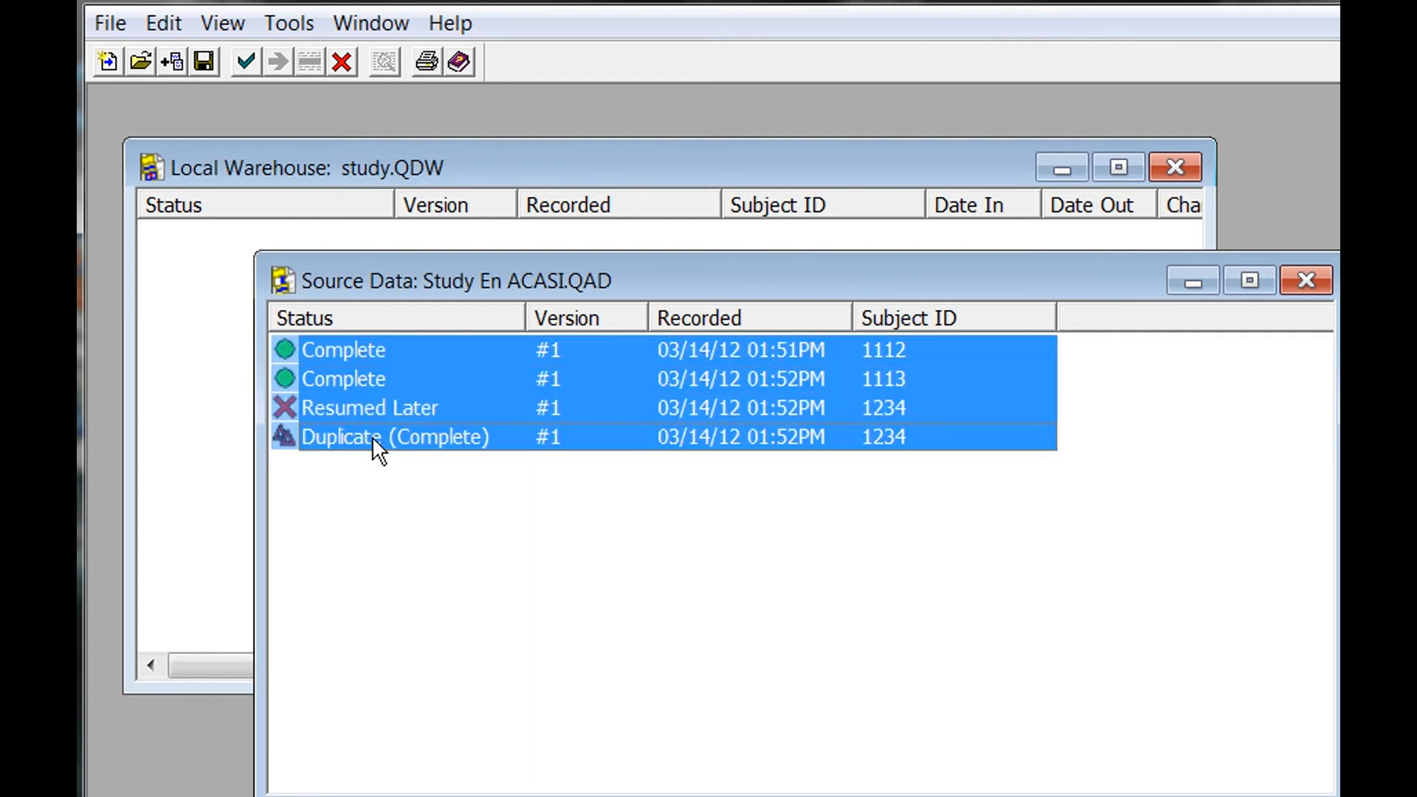
pyautogui.keyDown('ctrl'); pyautogui.click(338, 410); pyautogui.keyUp('ctrl')
pyautogui.moveTo(350, 378); pyautogui.dragTo(190, 296)
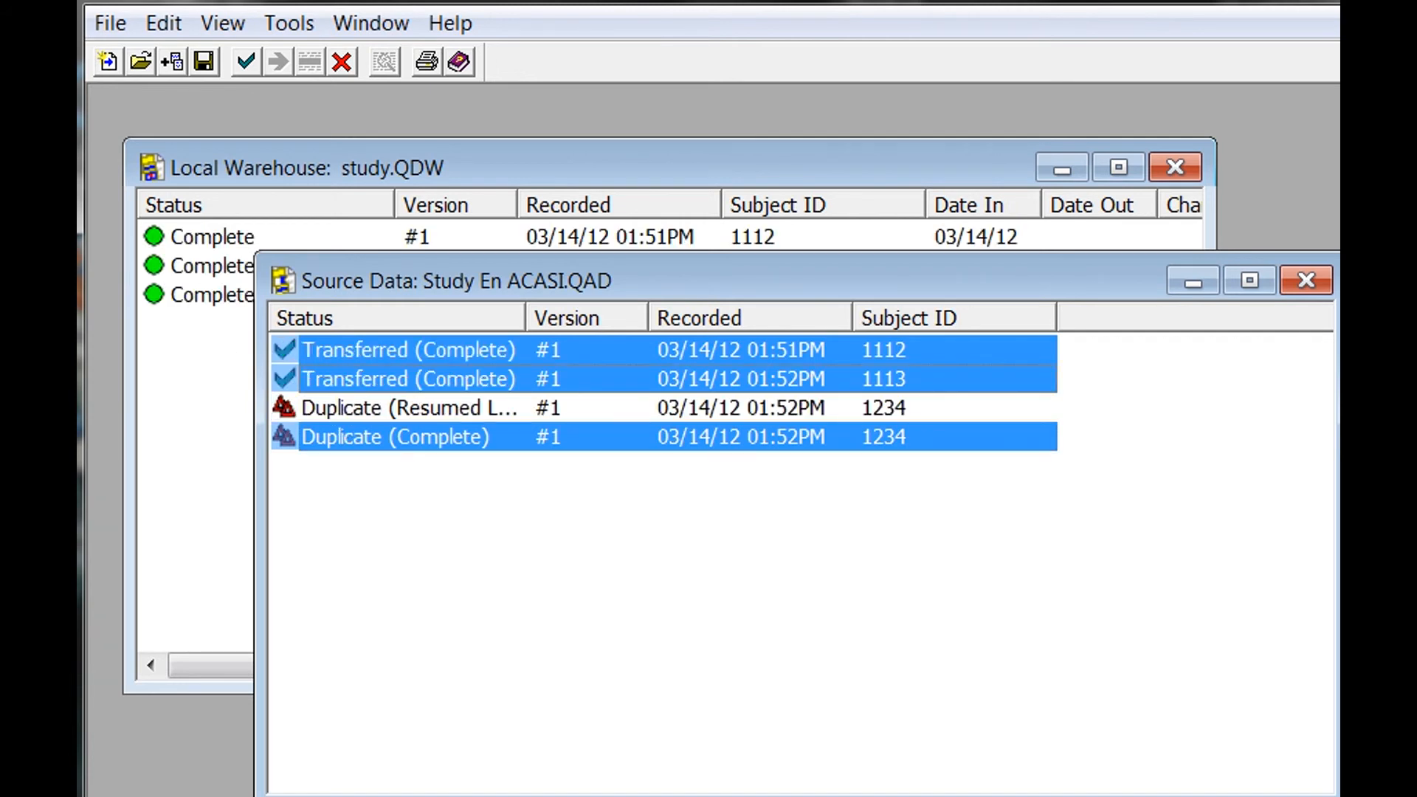
# Add the Resumed Later interview too, declining to replace existing interview 1234.
pyautogui.click(343, 410)
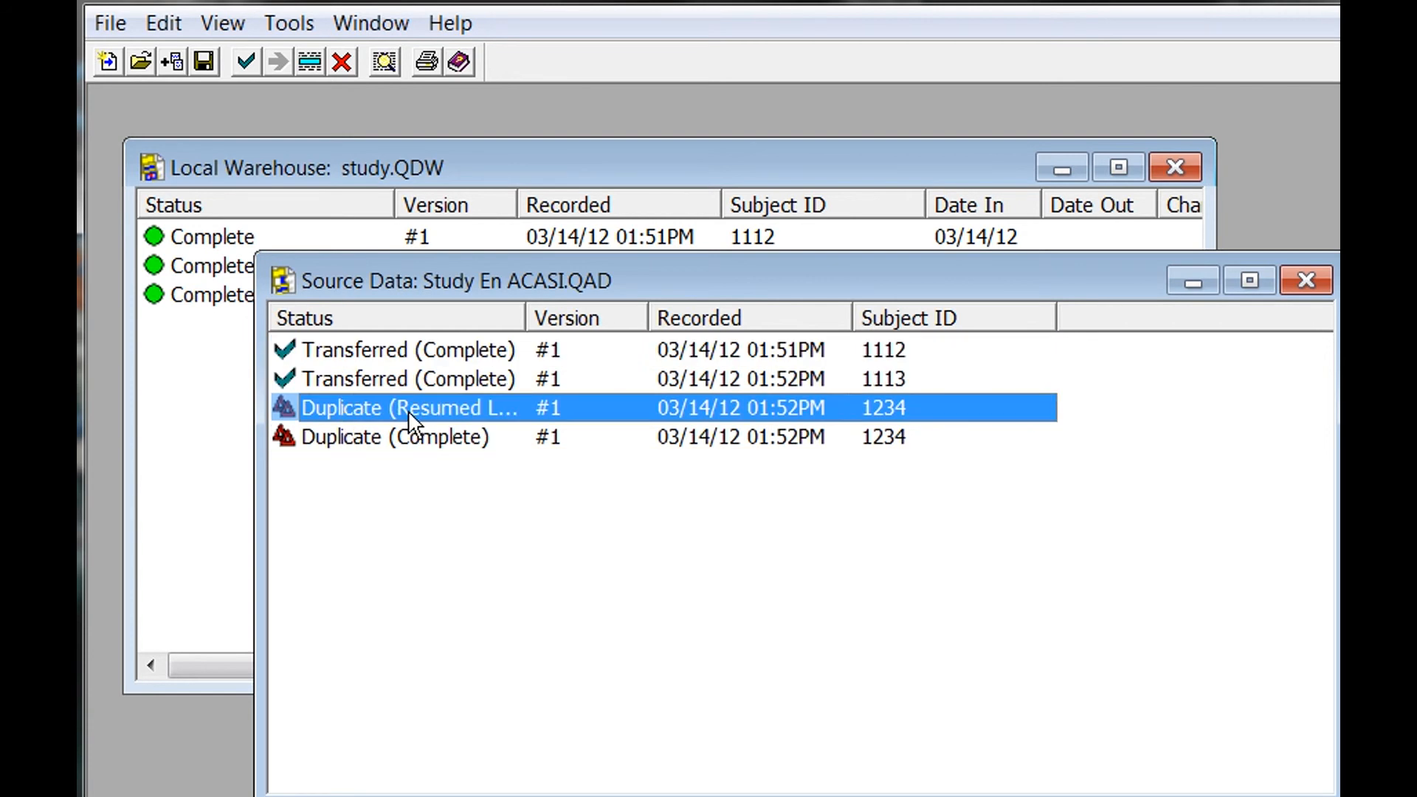
pyautogui.moveTo(400, 409); pyautogui.dragTo(181, 355)
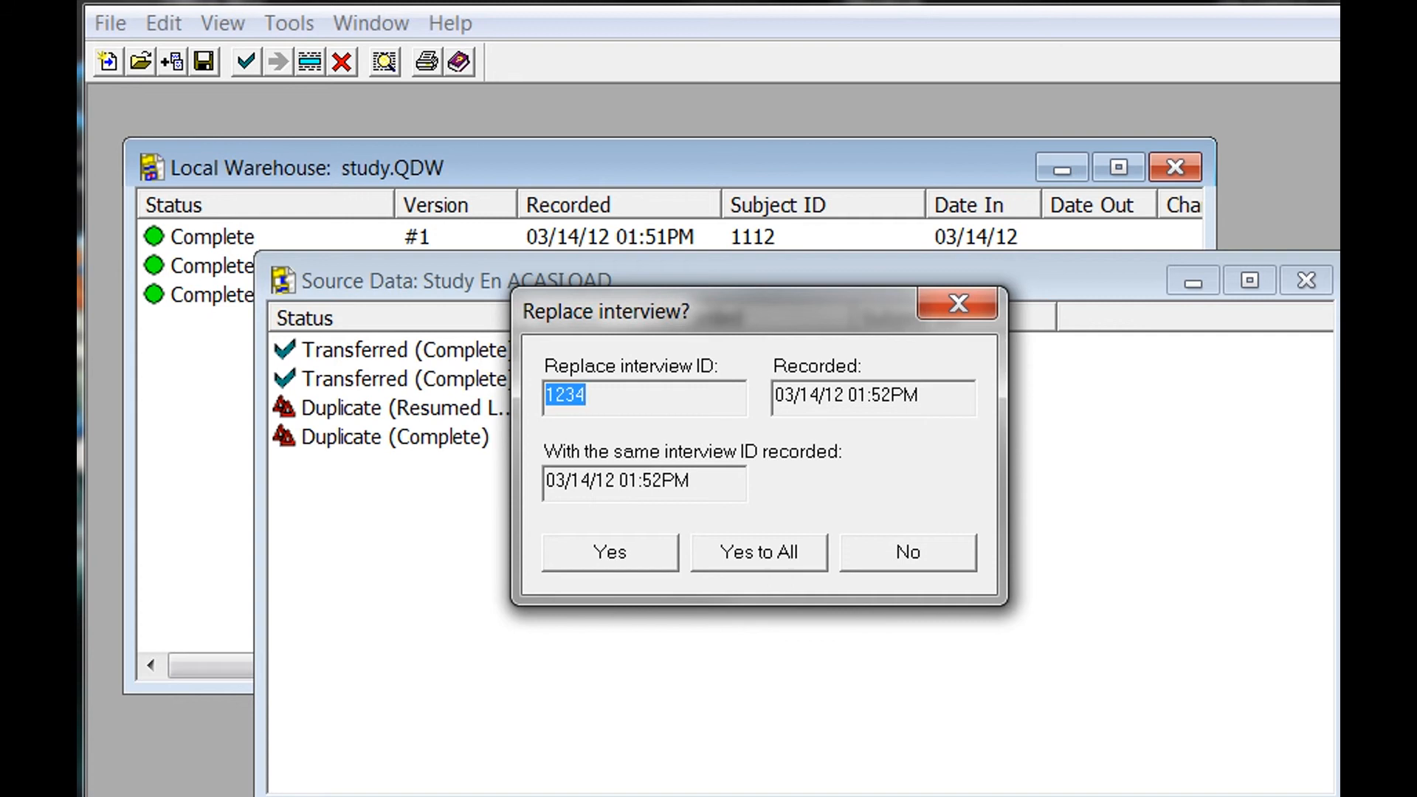
pyautogui.click(877, 567)
pyautogui.click(222, 438)
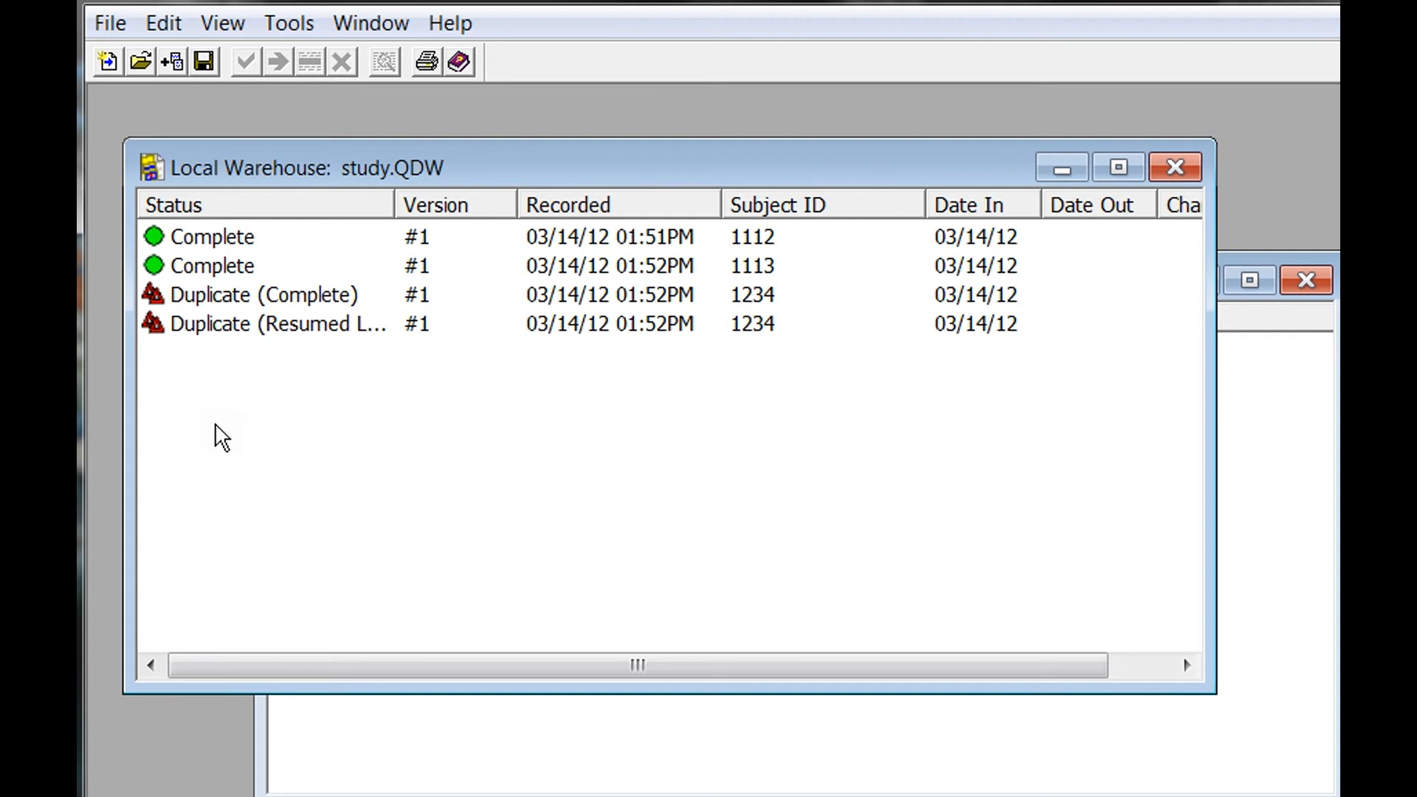
# Delete the Duplicate (Resumed Later) record, logging the user's initials and reason 'Incomplete - duplicate'.
pyautogui.moveTo(394, 200); pyautogui.dragTo(525, 222)
pyautogui.click(374, 329)
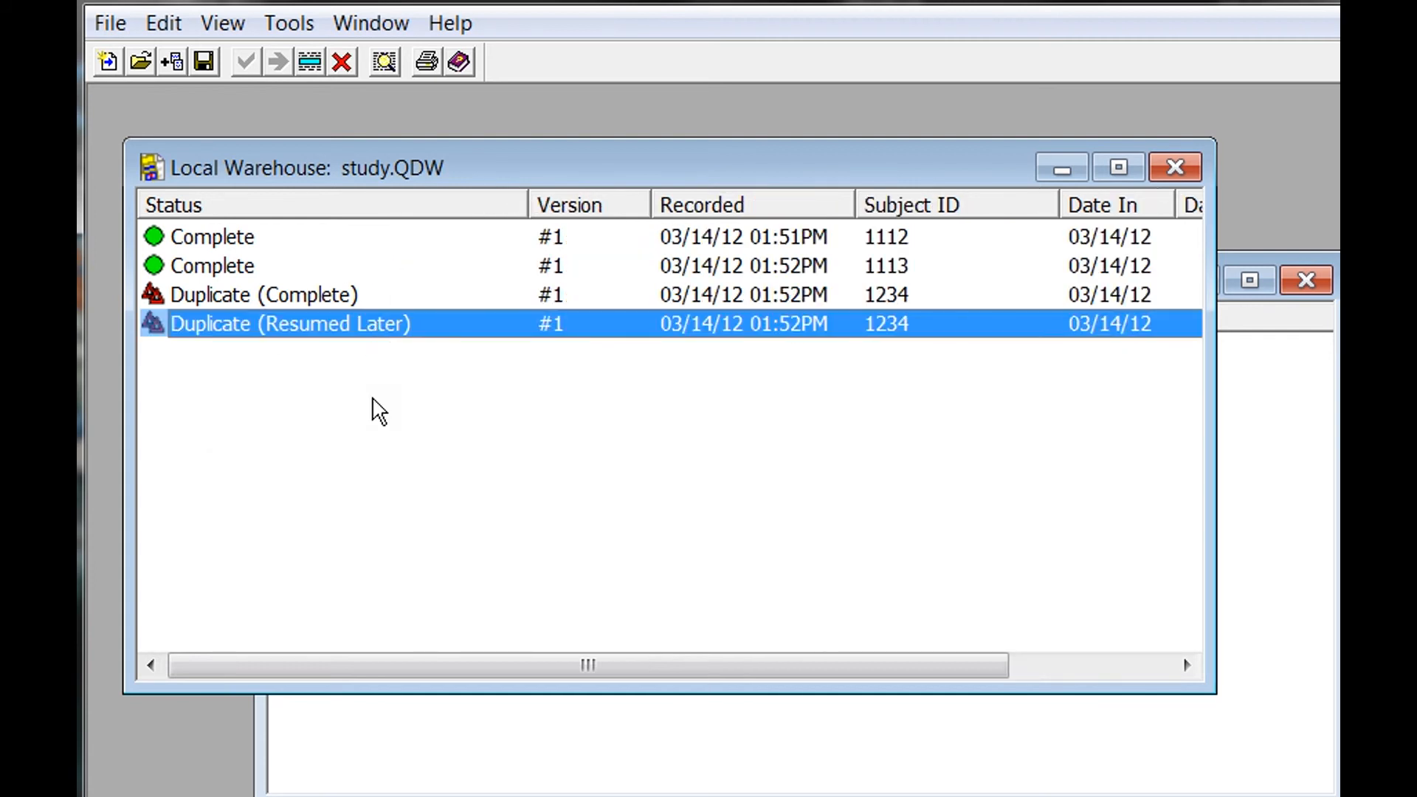
pyautogui.click(342, 67)
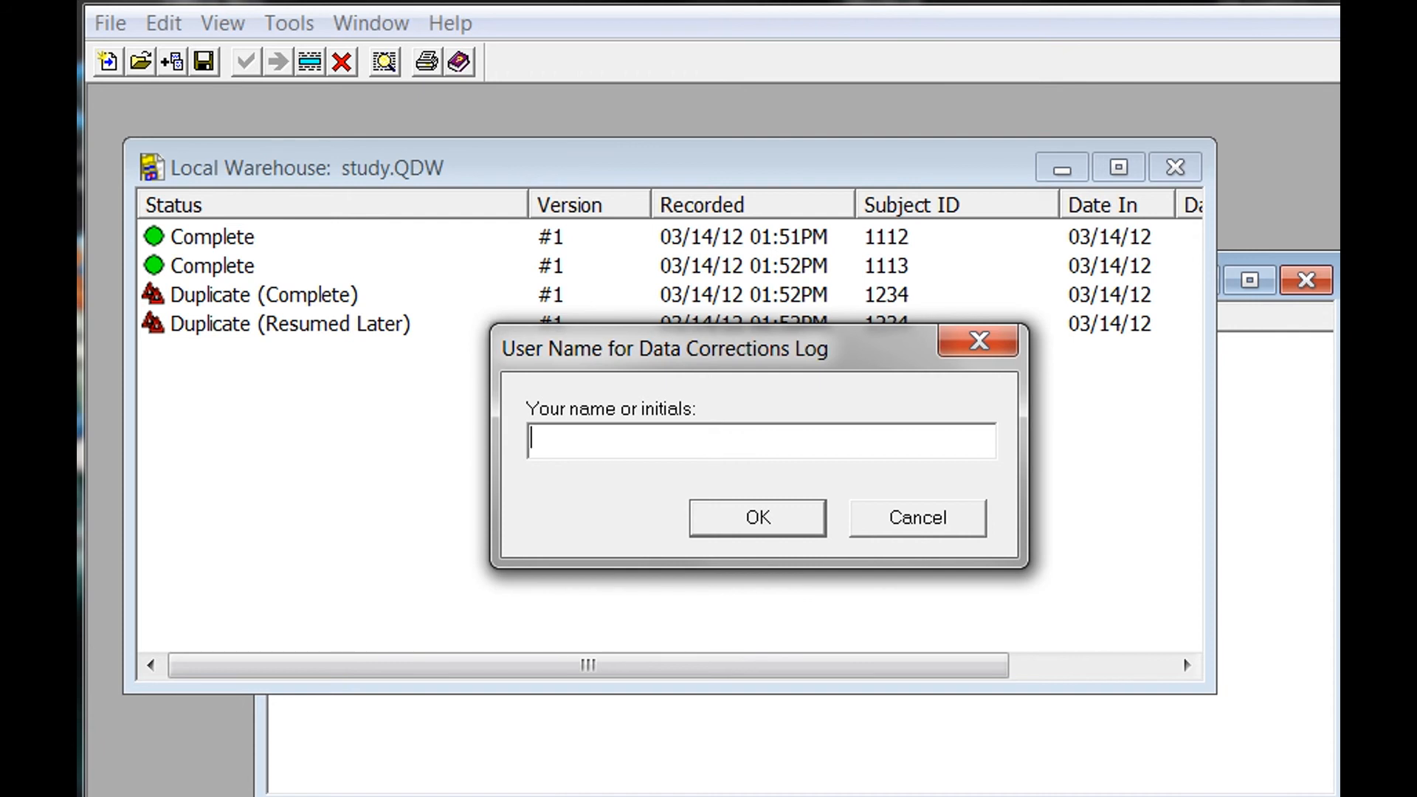
pyautogui.write('as')
pyautogui.click(736, 516)
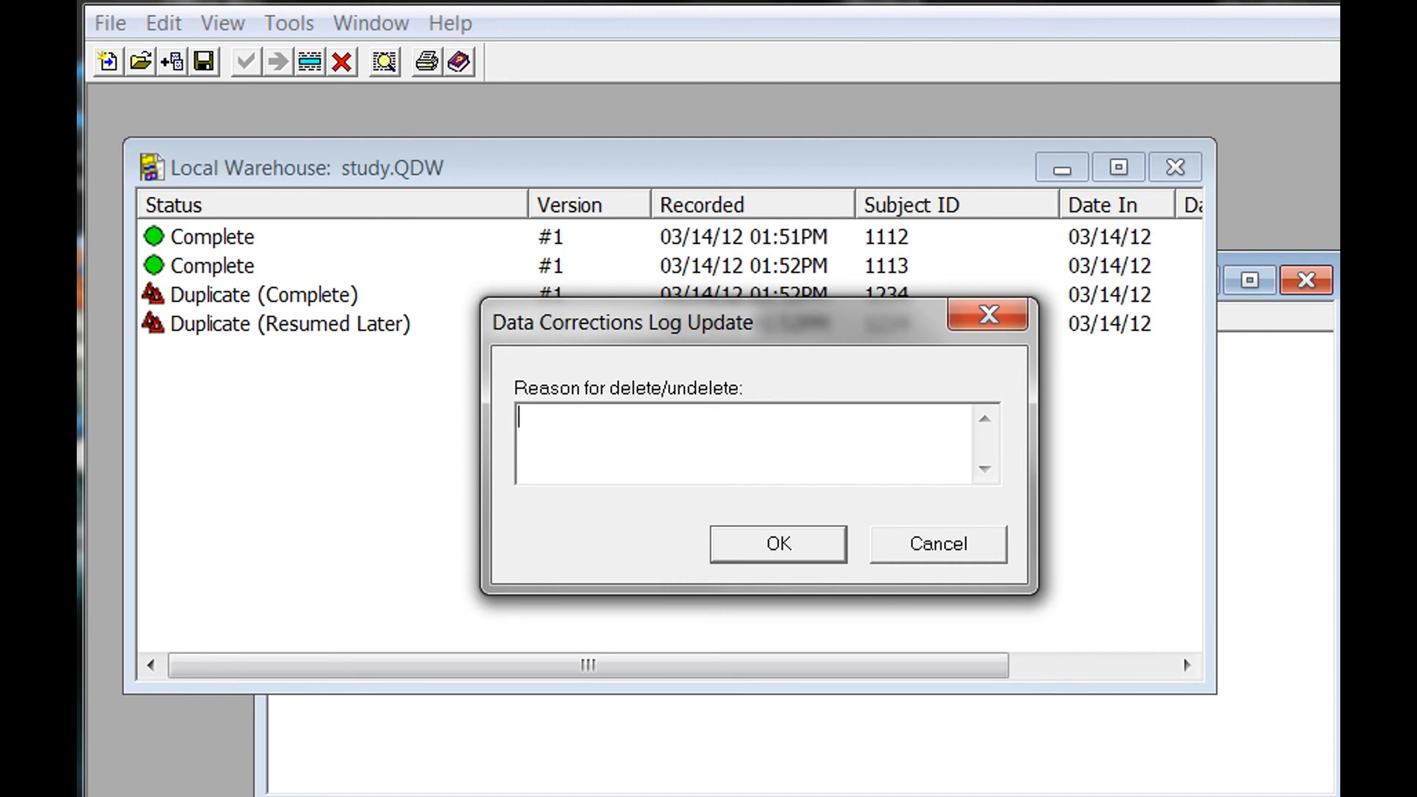
pyautogui.write('Incomplete - duplicate')
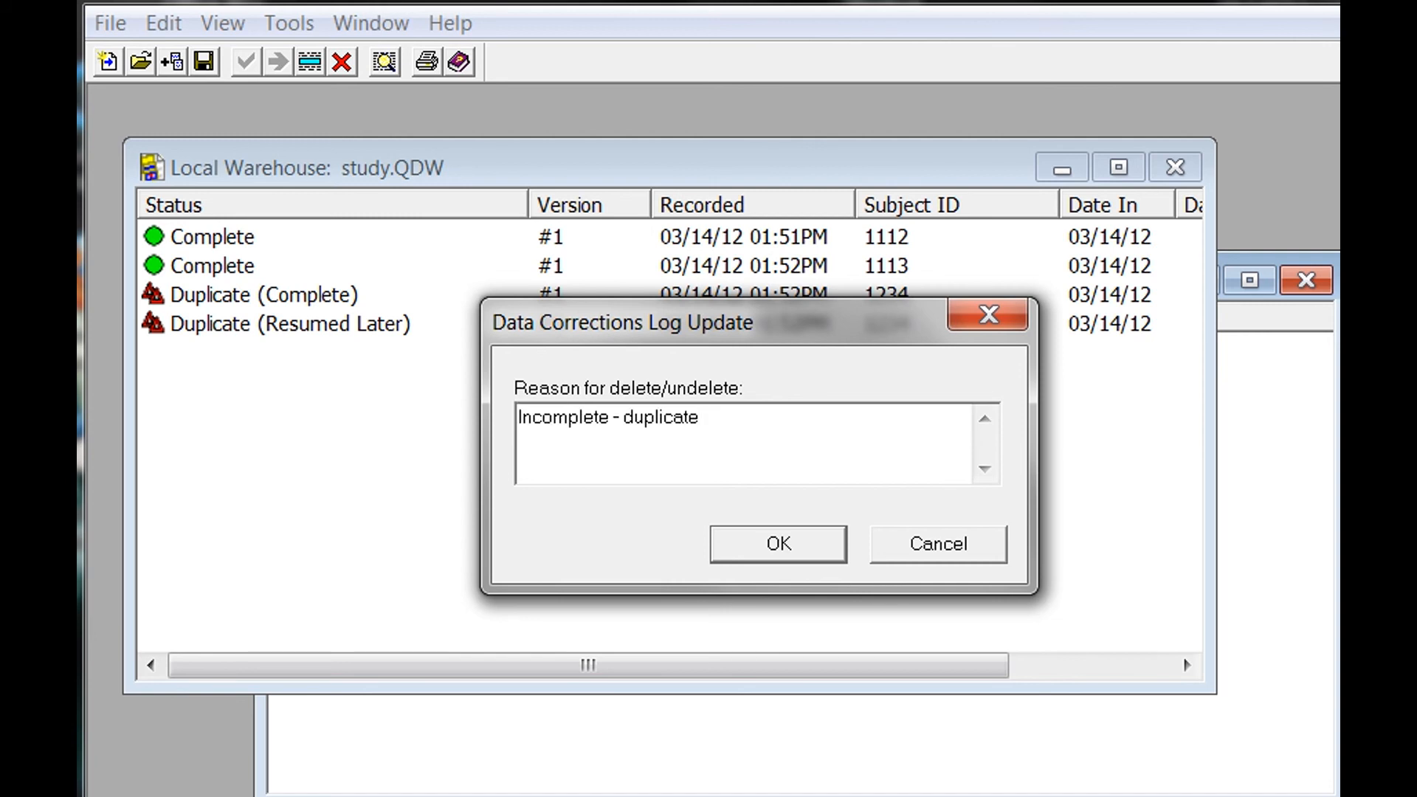
pyautogui.click(730, 546)
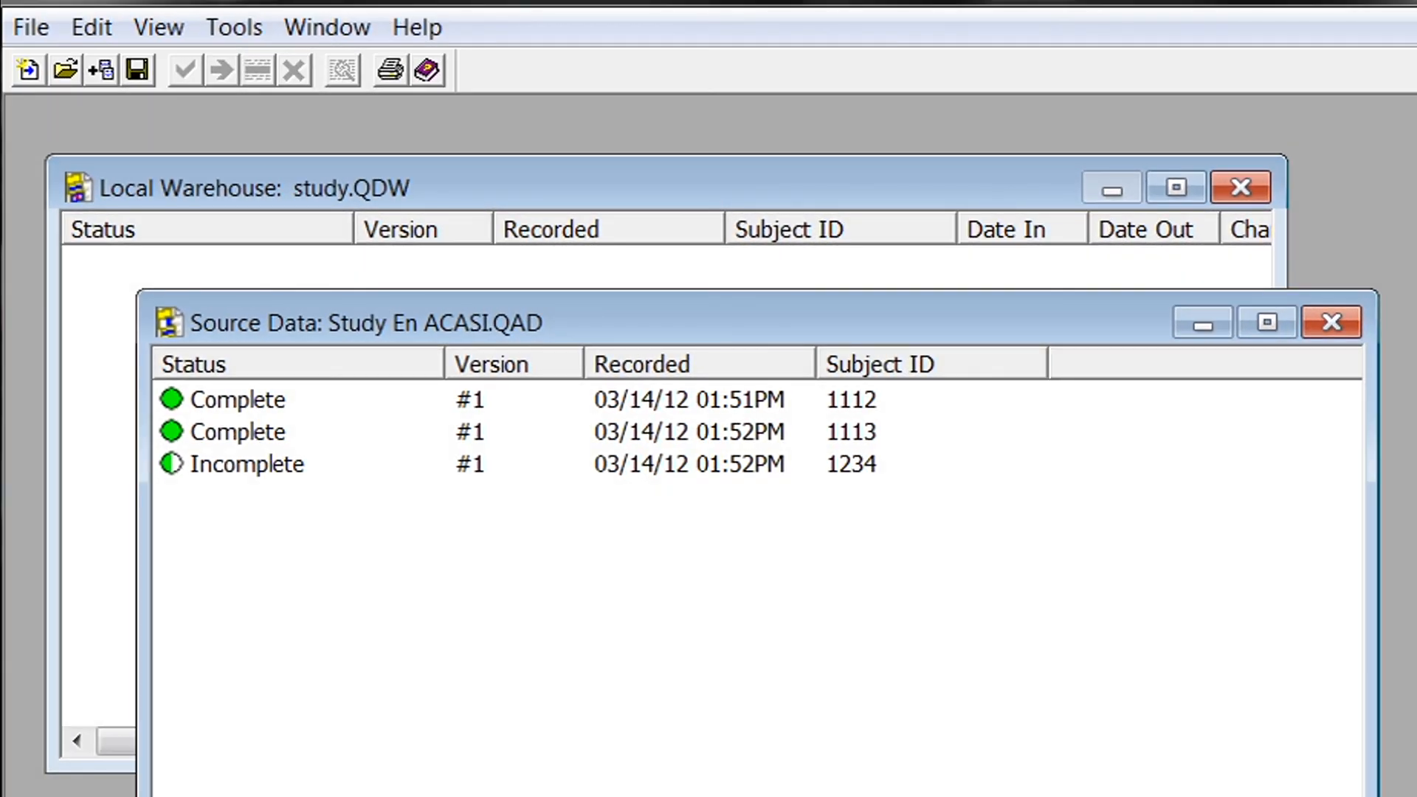
pyautogui.click(249, 475)
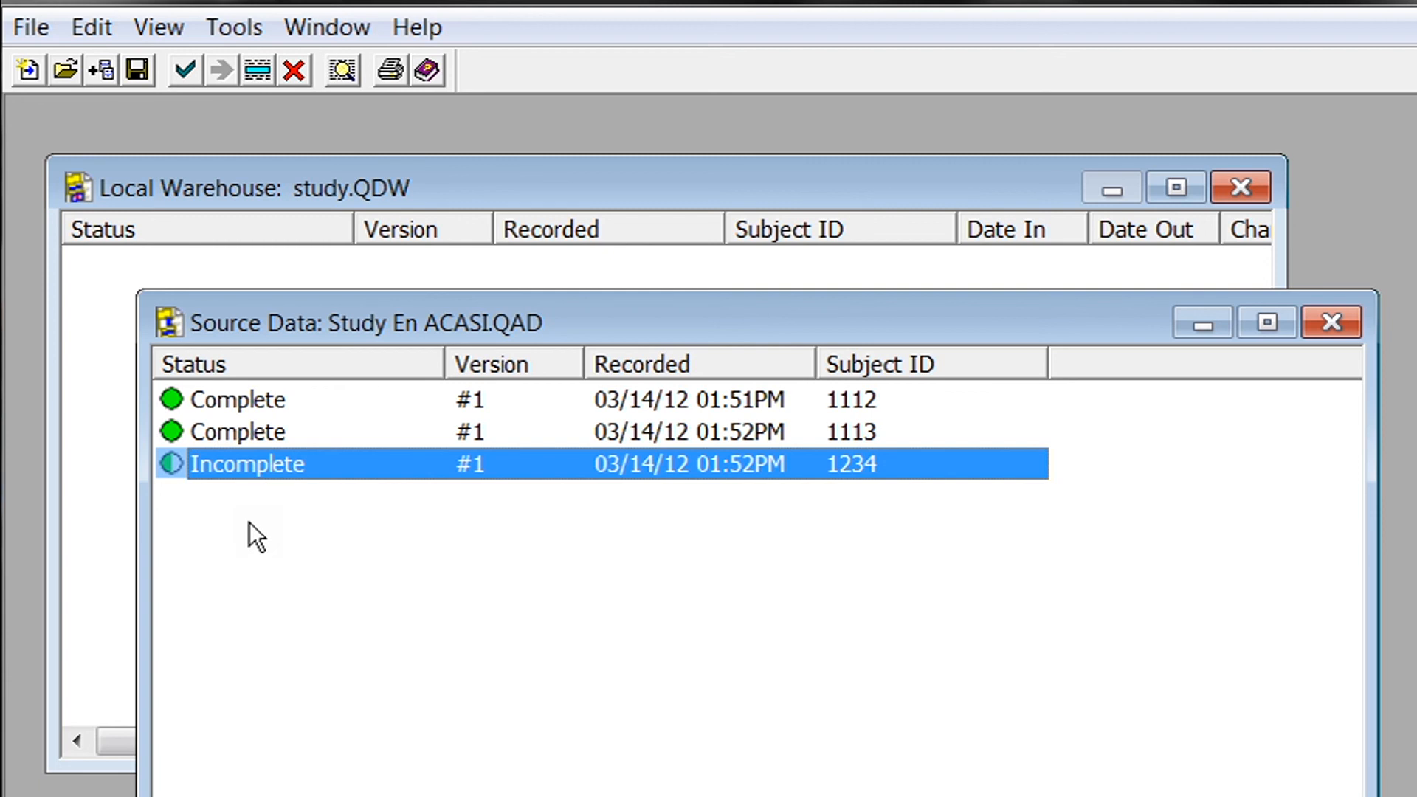